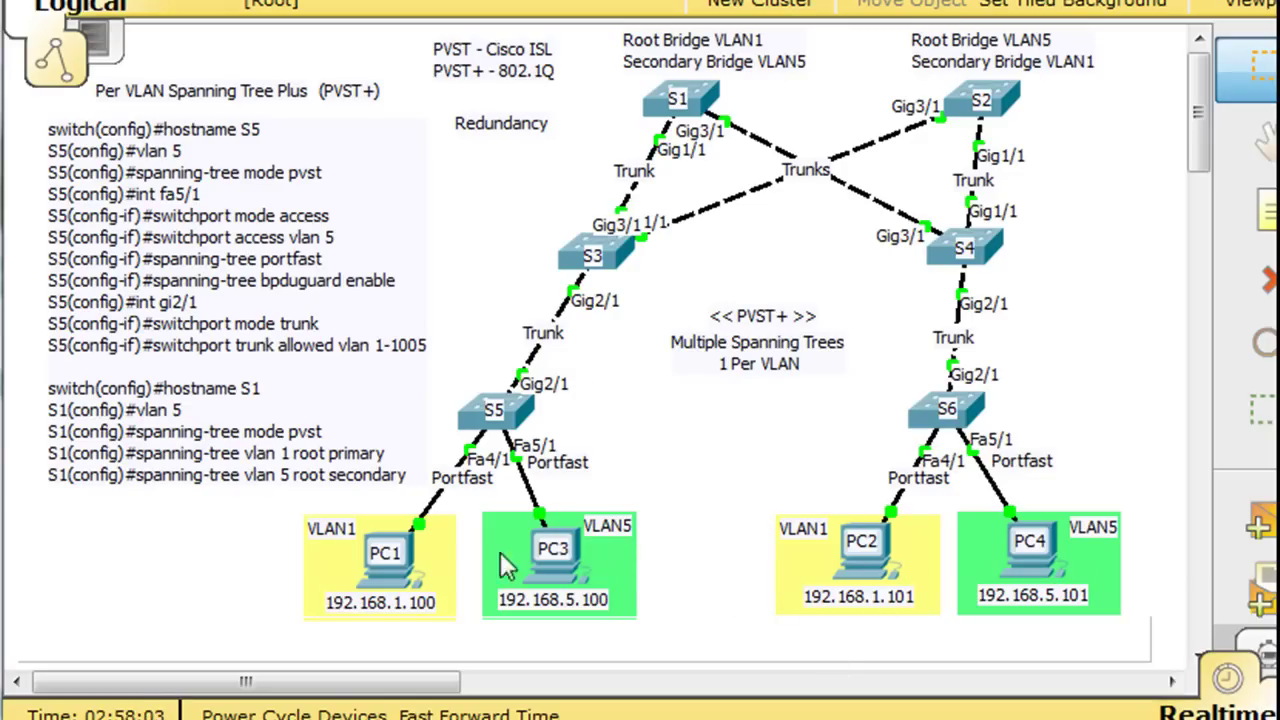
Step: Open PC1's Command Prompt from its Desktop applications
click(388, 550)
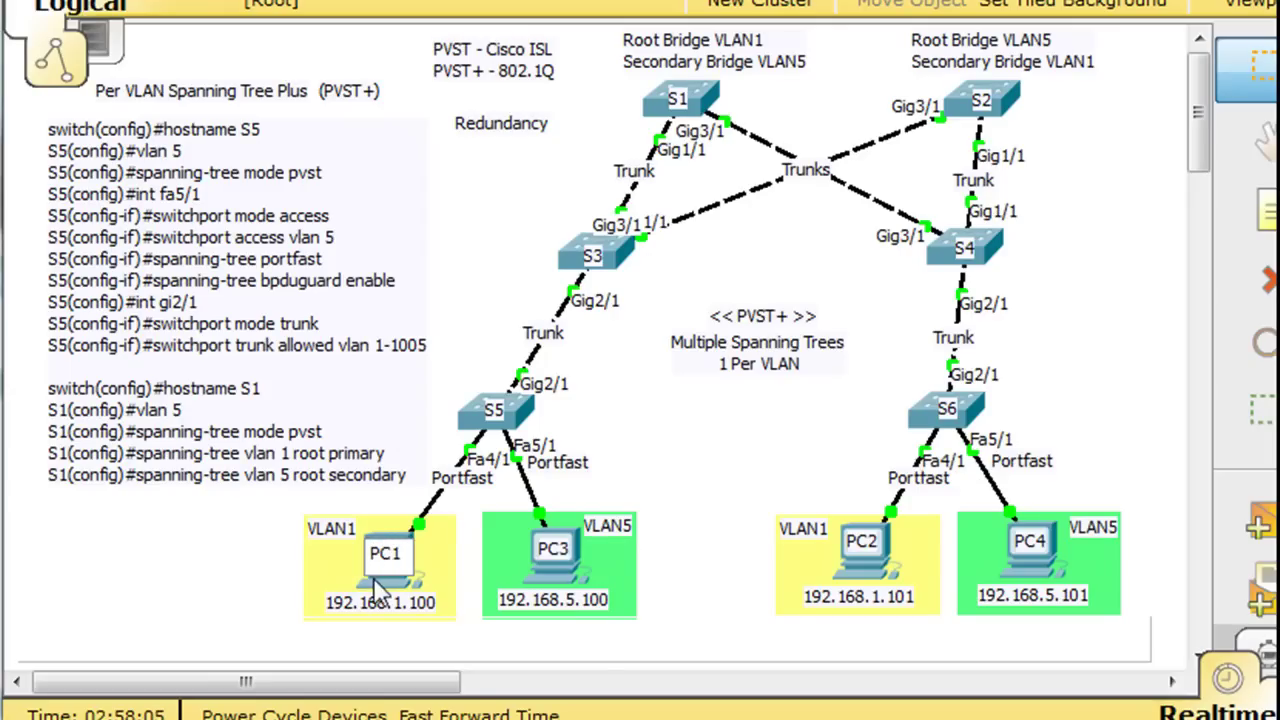
click(380, 590)
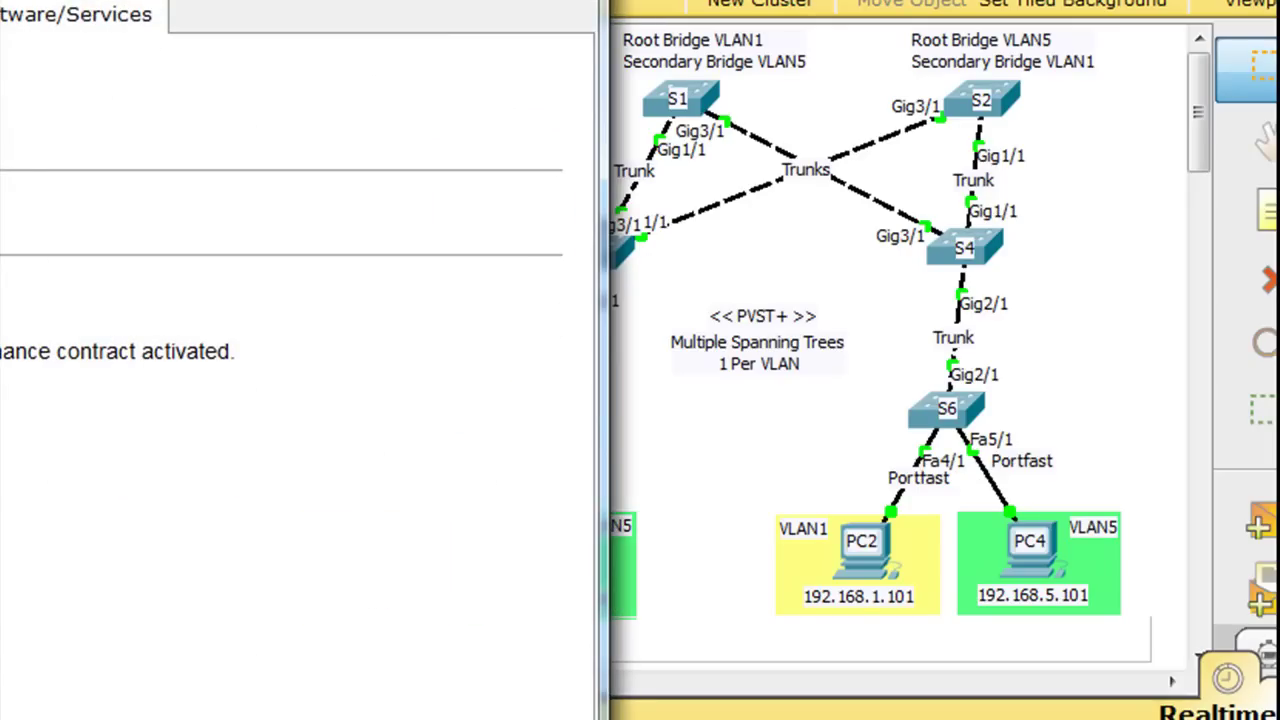
drag(150, 0, 575, 15)
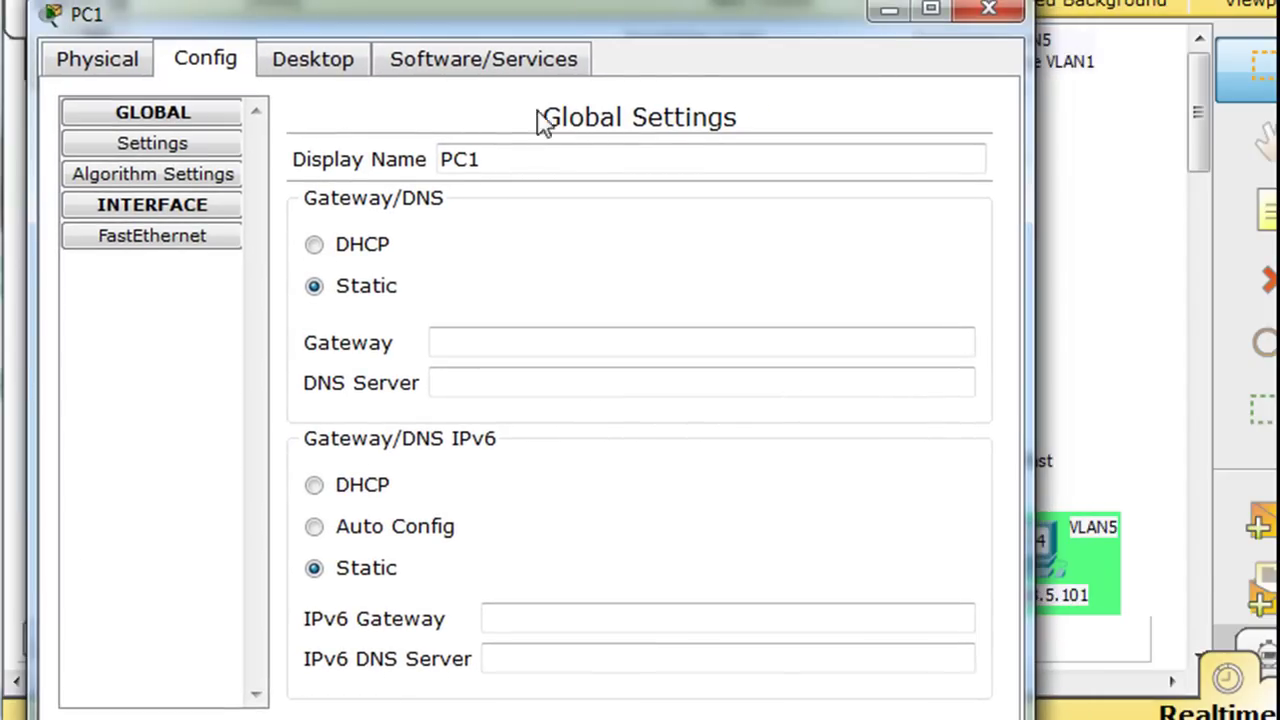
click(313, 62)
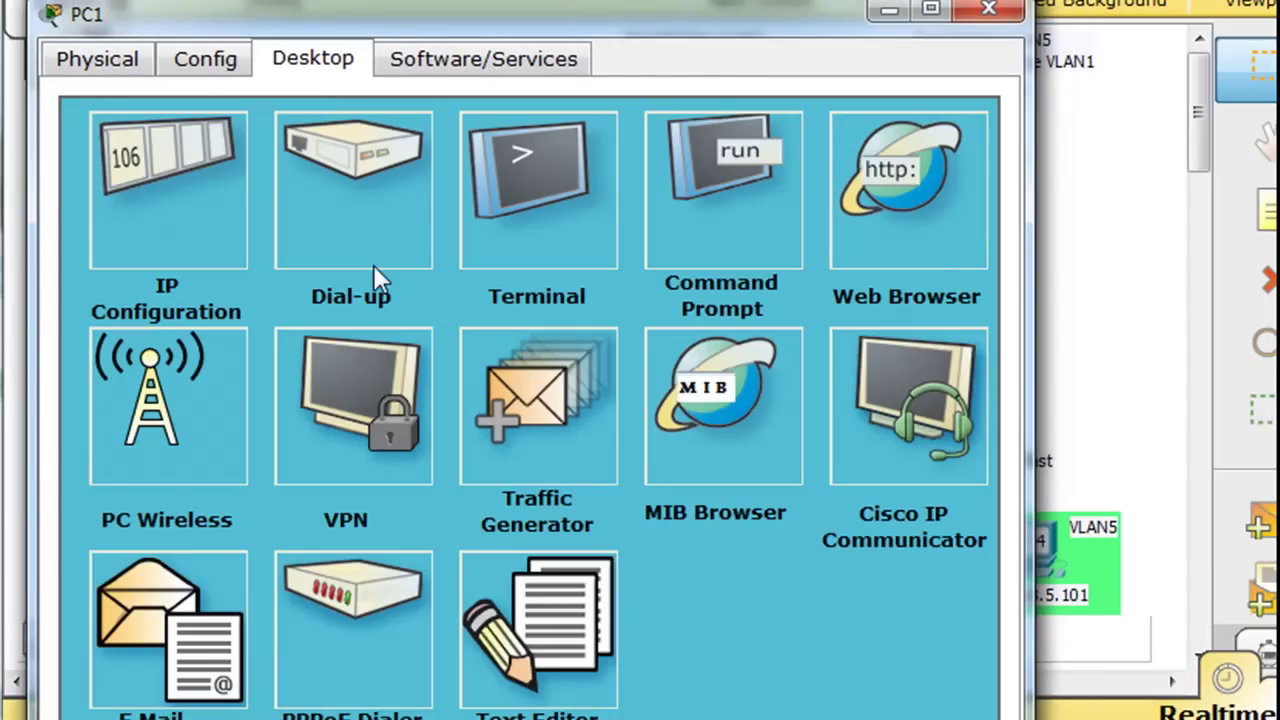
click(696, 148)
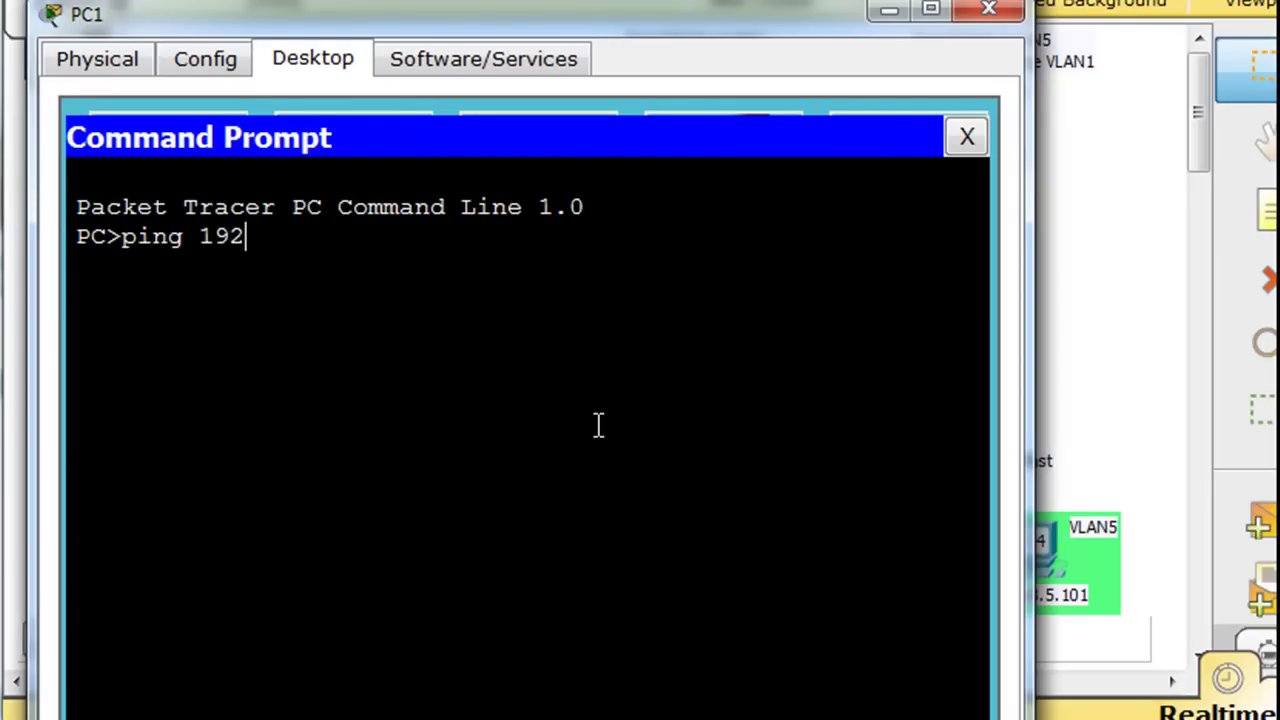
Step: Ping 192.168.1.101 from PC1, getting 4 of 4 replies, then minimize PC1's window
text(ping 192.168.1.101)
key(Return)
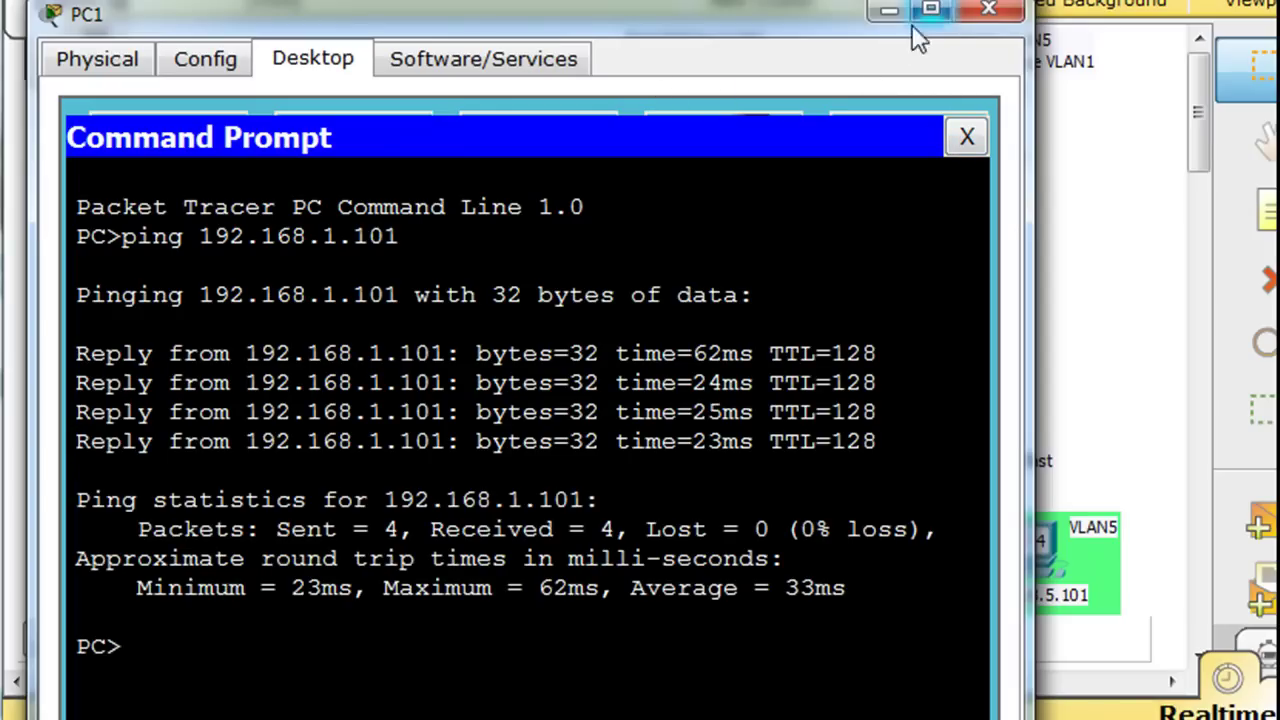
key(Up)
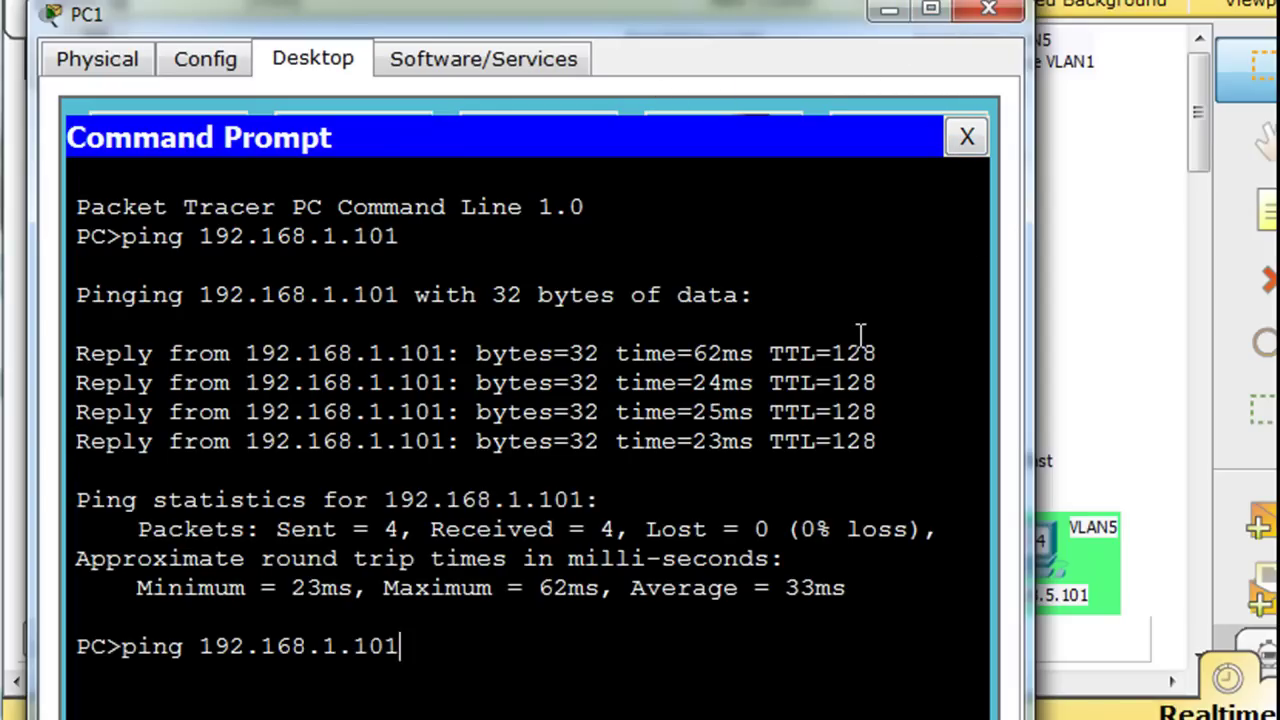
click(889, 10)
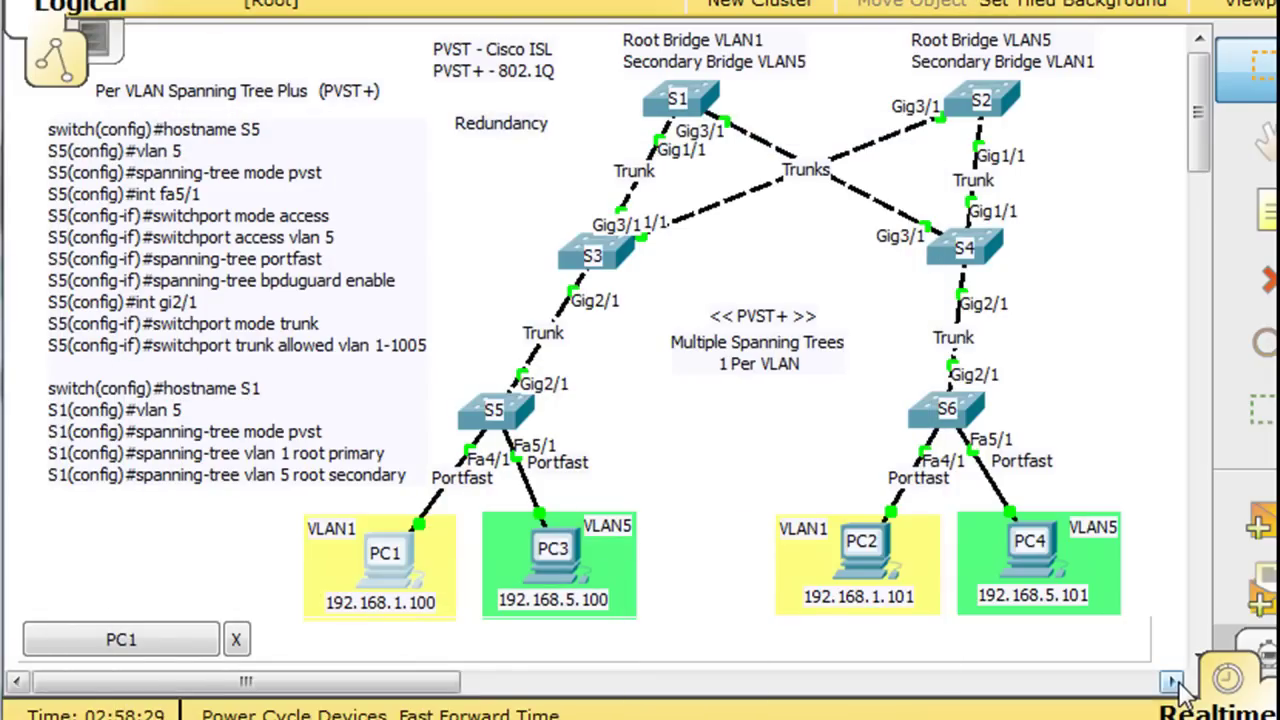
Step: Switch to Simulation mode with the event list filtered to ICMP only
key(shift+s)
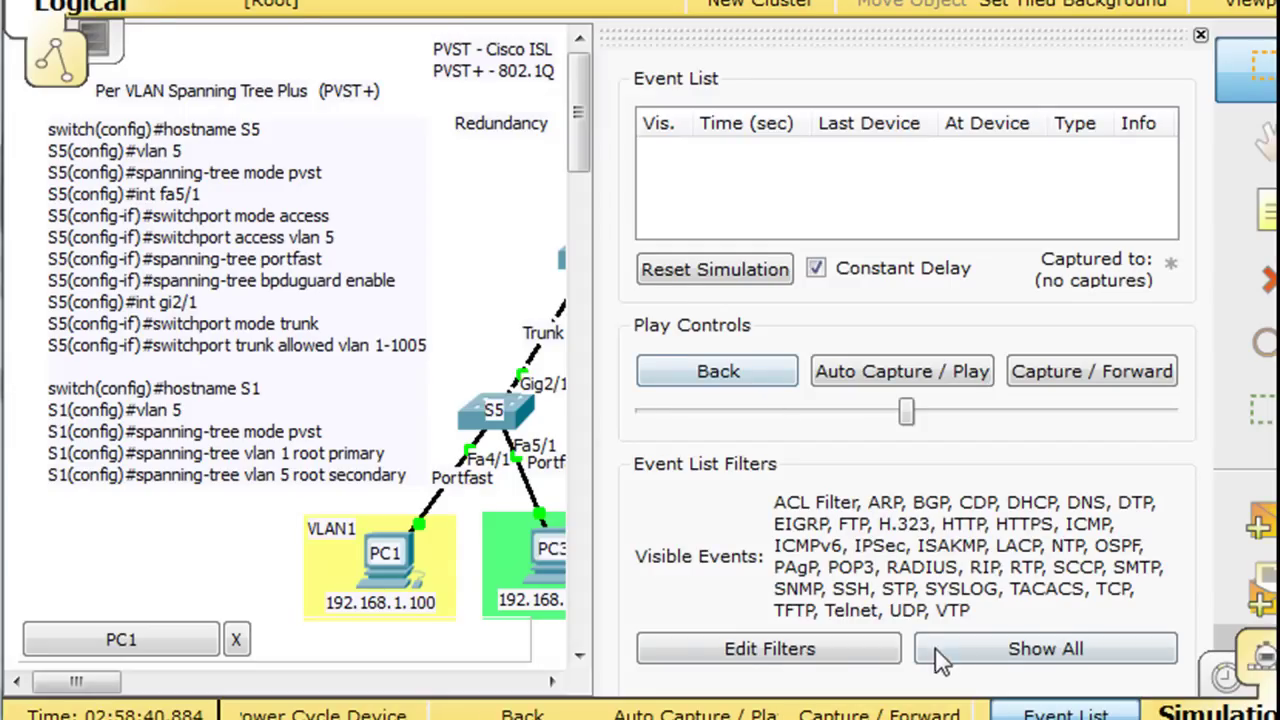
click(770, 662)
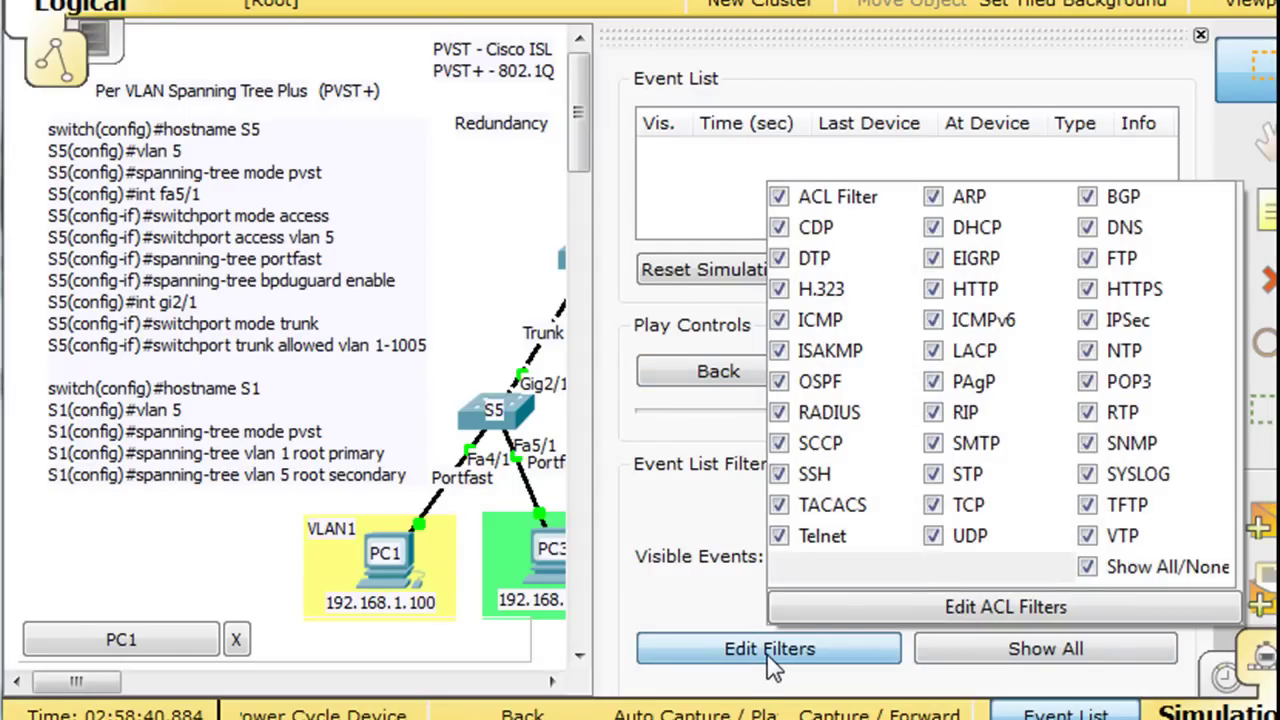
click(1087, 568)
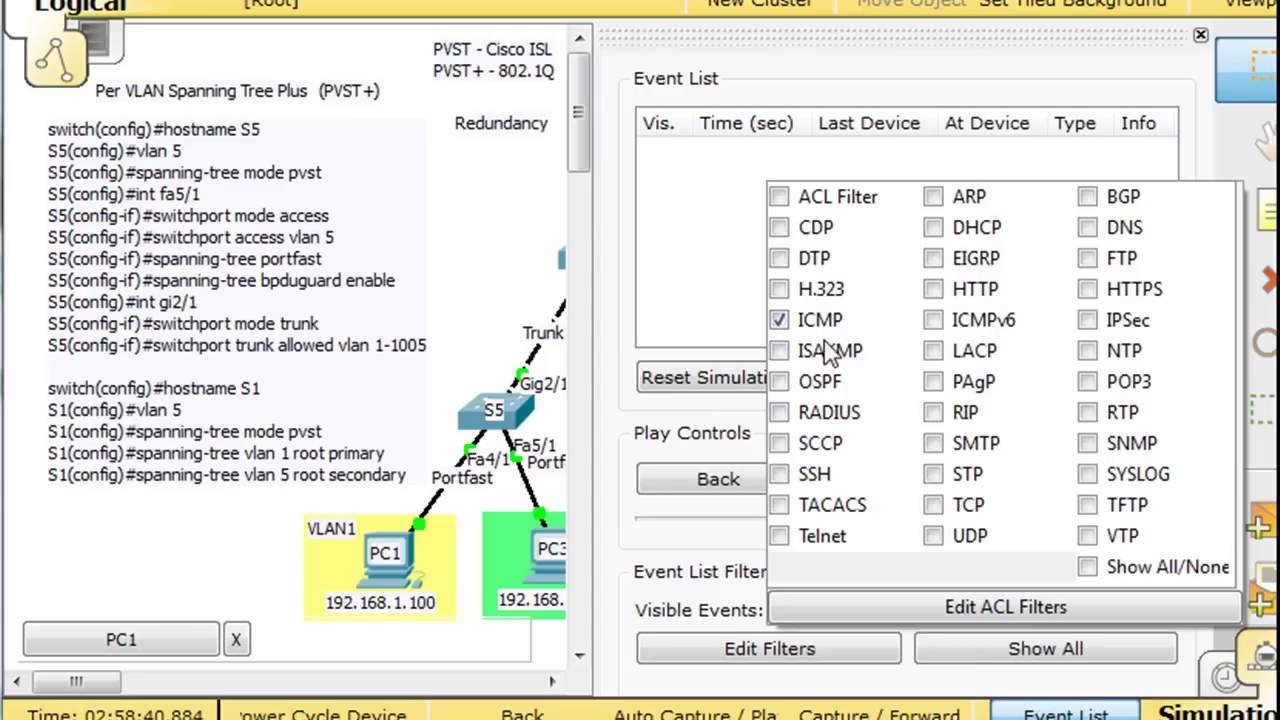
click(618, 524)
drag(618, 524, 866, 267)
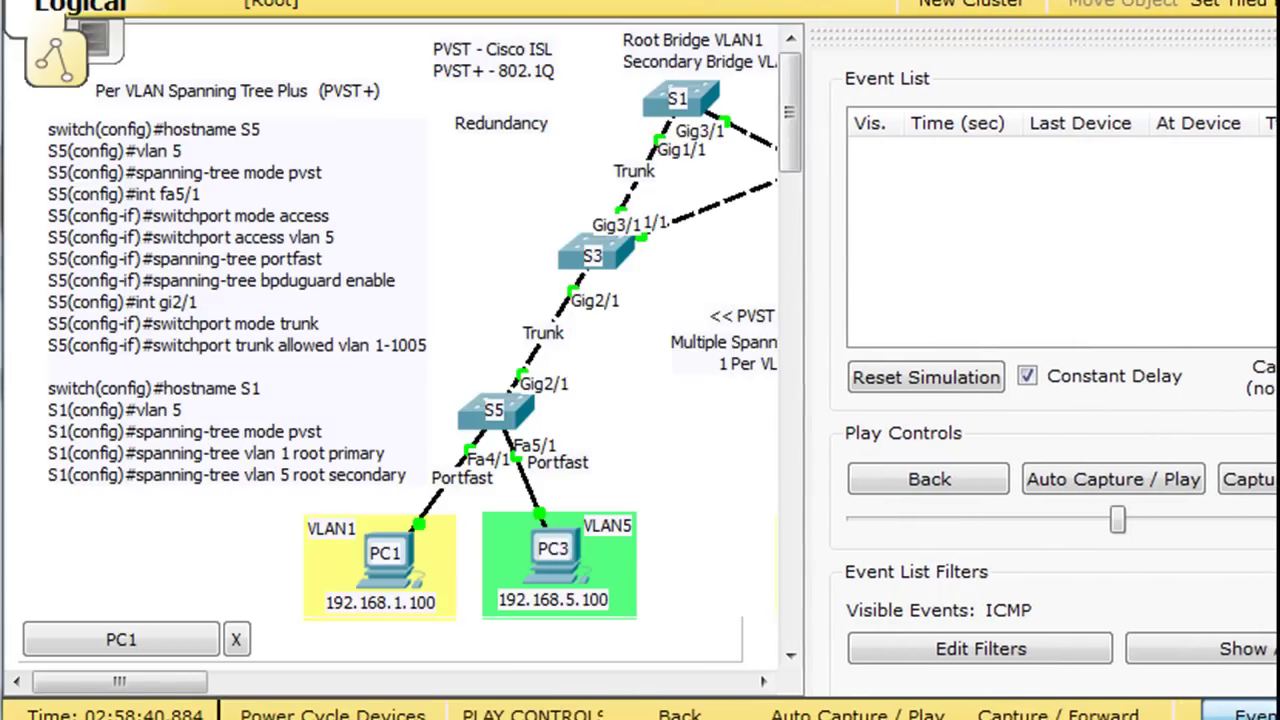
Step: Clear the full event buffer and resend PC1's ping to 192.168.1.101
click(1150, 484)
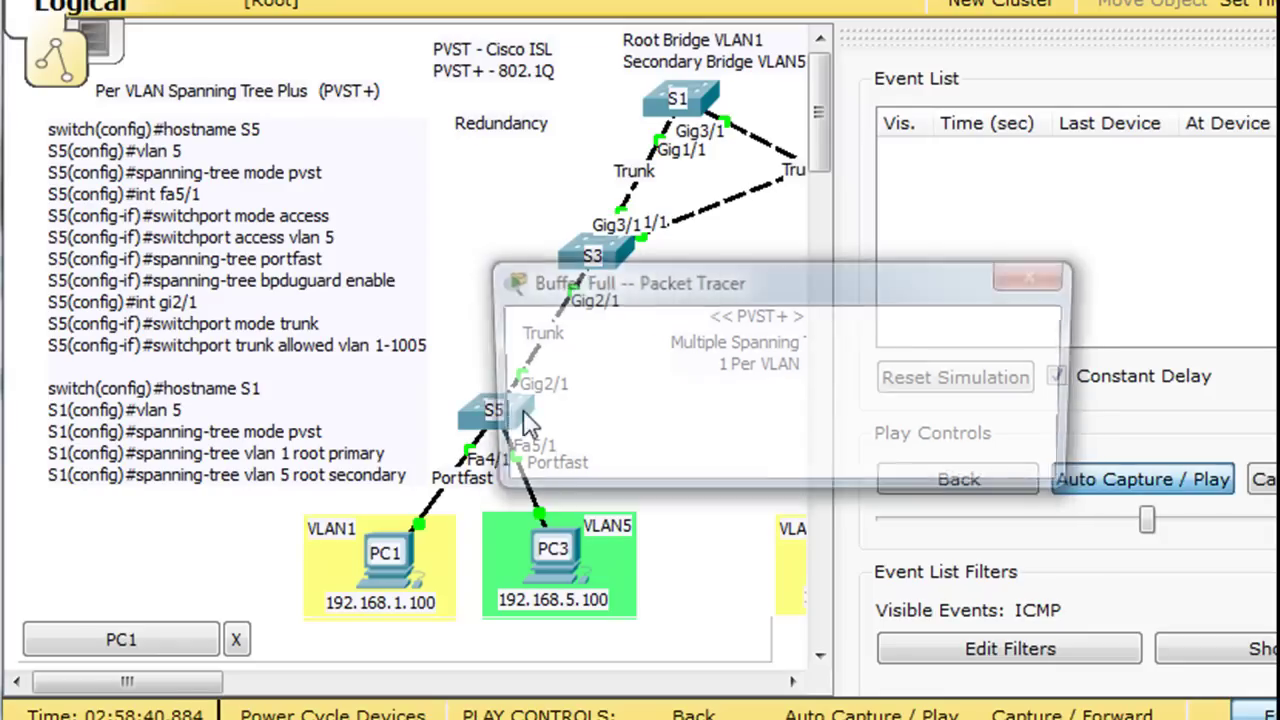
click(686, 449)
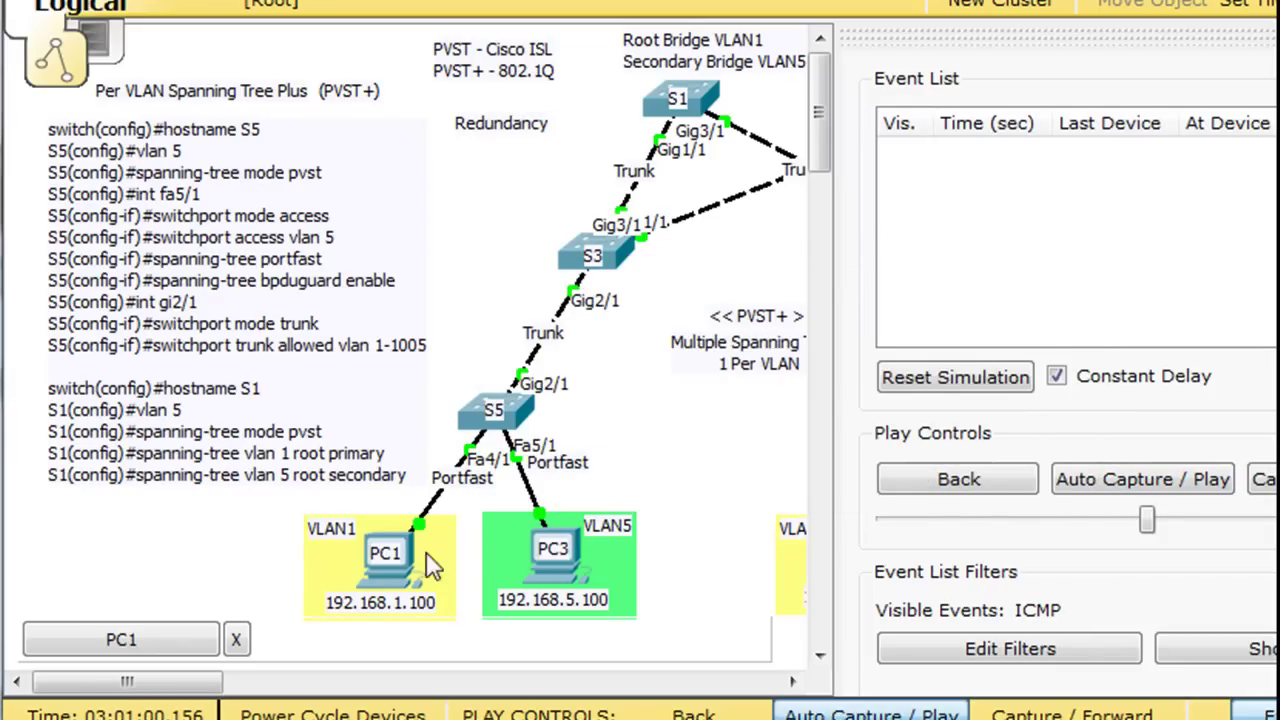
click(400, 576)
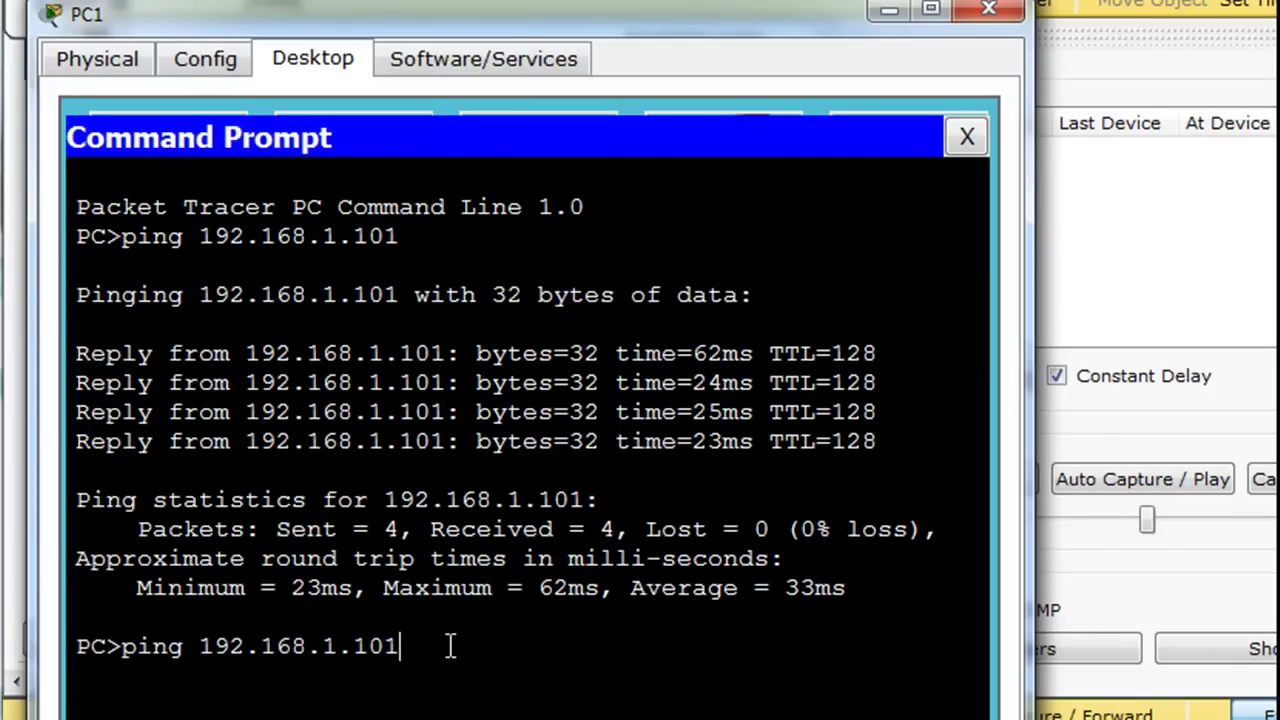
key(Return)
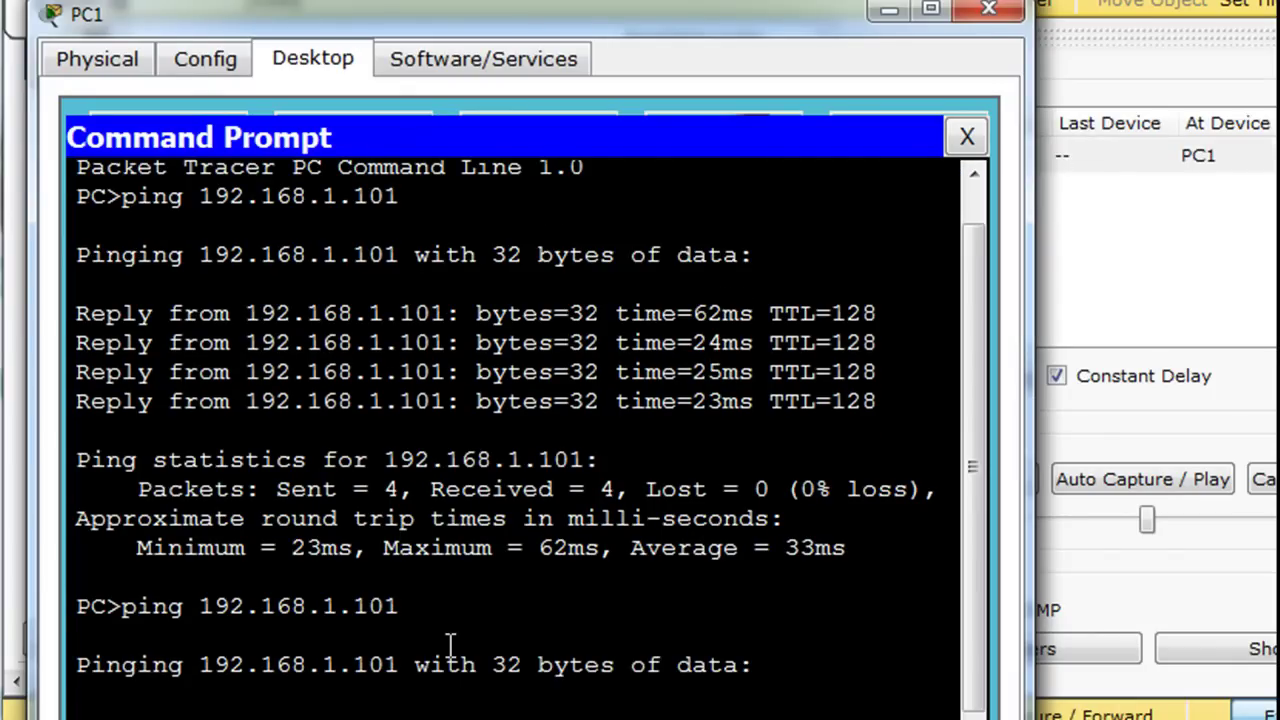
Step: Raise the play speed and start playing the ping through the network
click(888, 11)
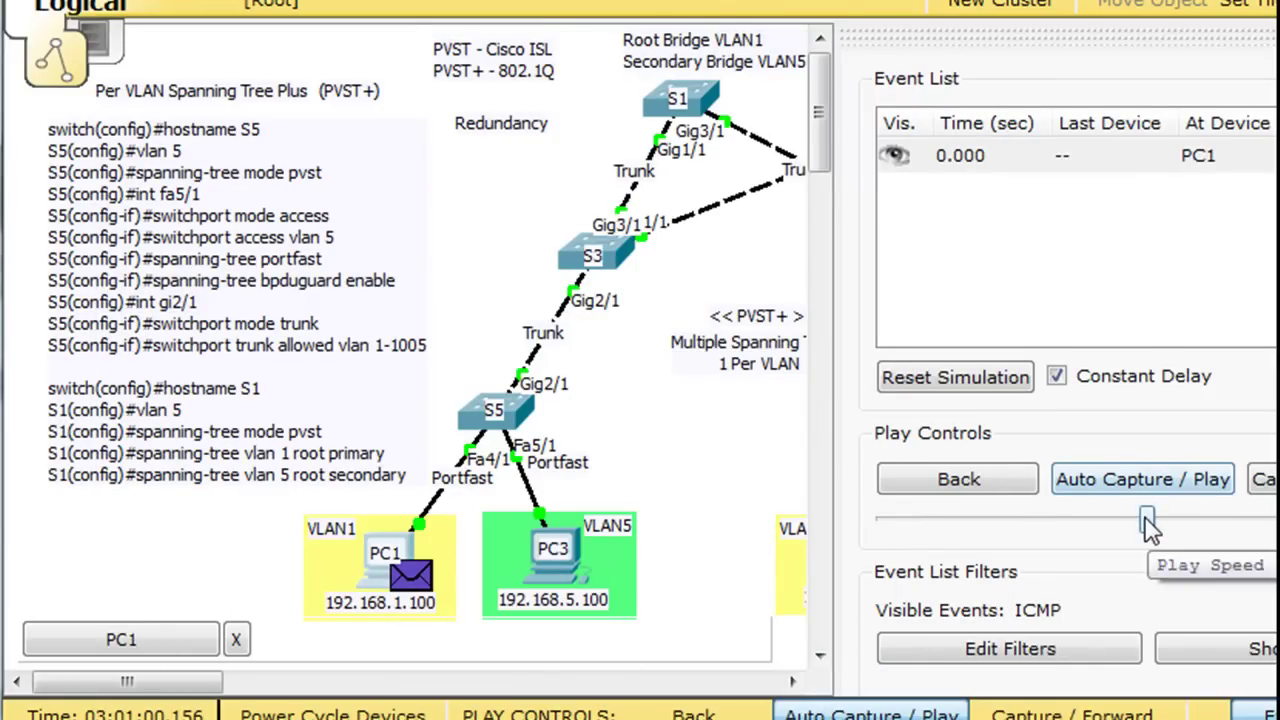
drag(1147, 522, 1214, 520)
click(1171, 488)
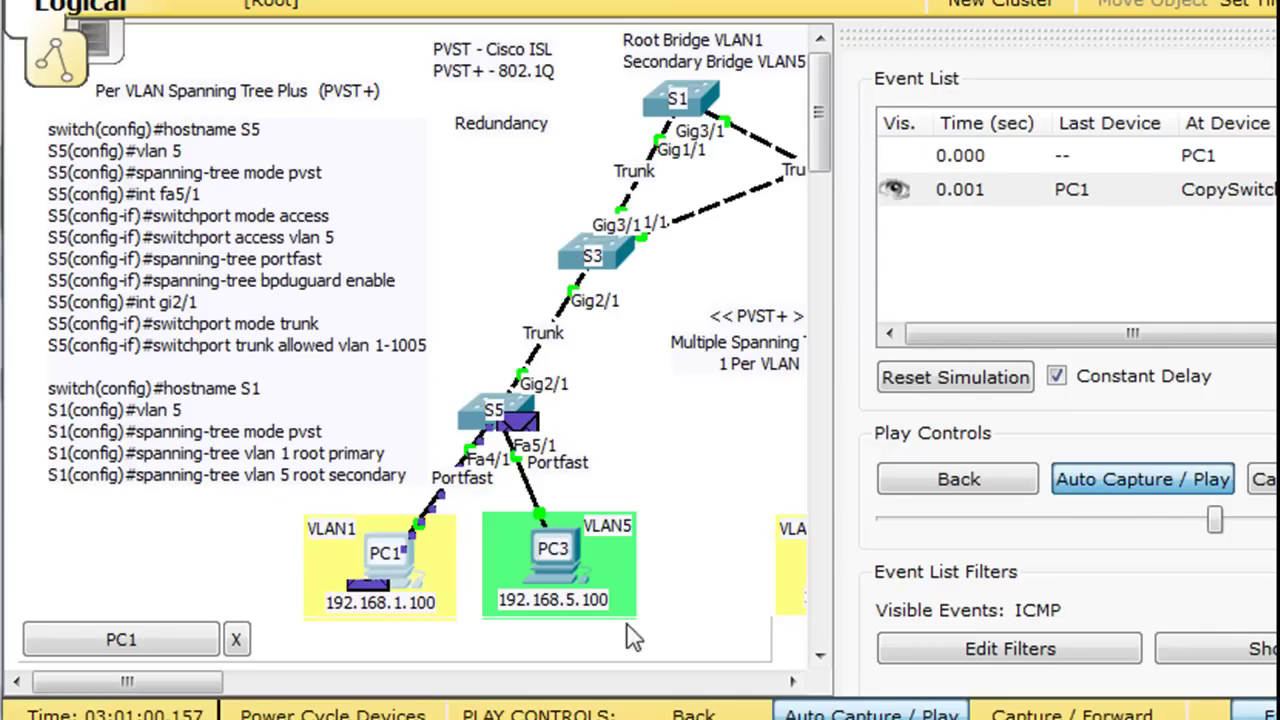
Step: Speed up playback until PC2's reply returns to S5 via S4, S1 and S3, then pause
drag(175, 690, 250, 686)
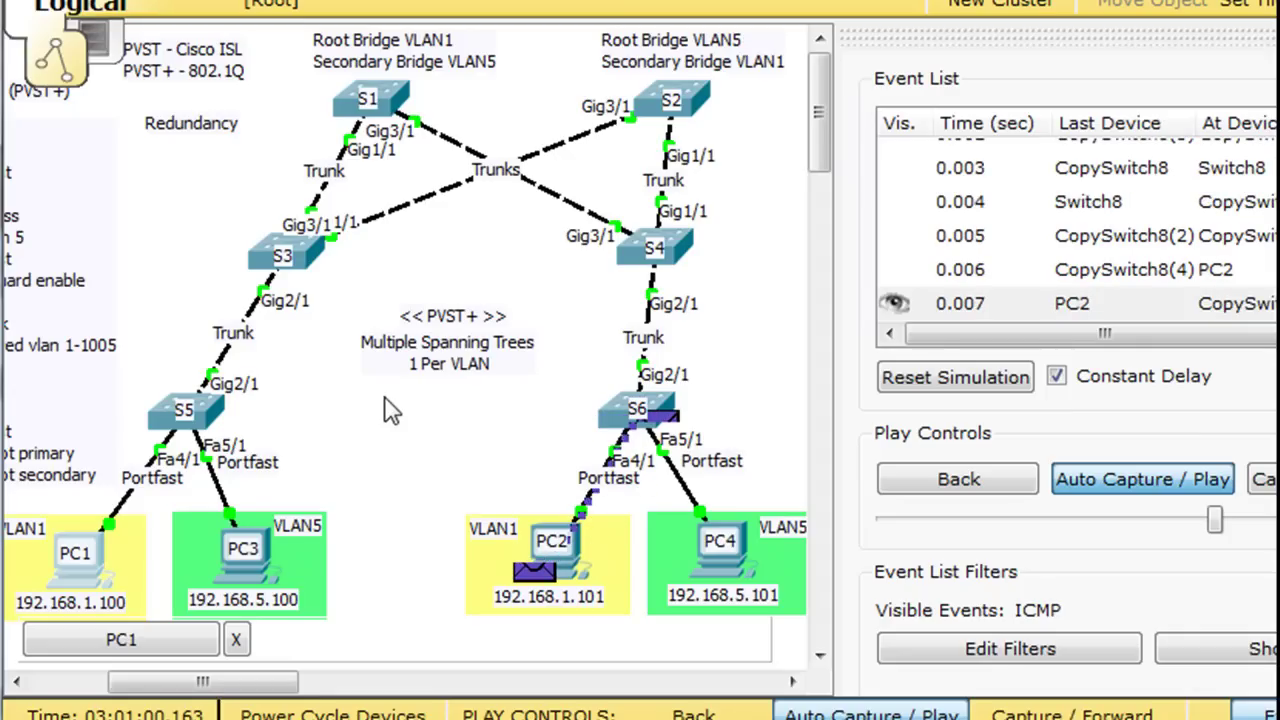
drag(1215, 520, 1261, 521)
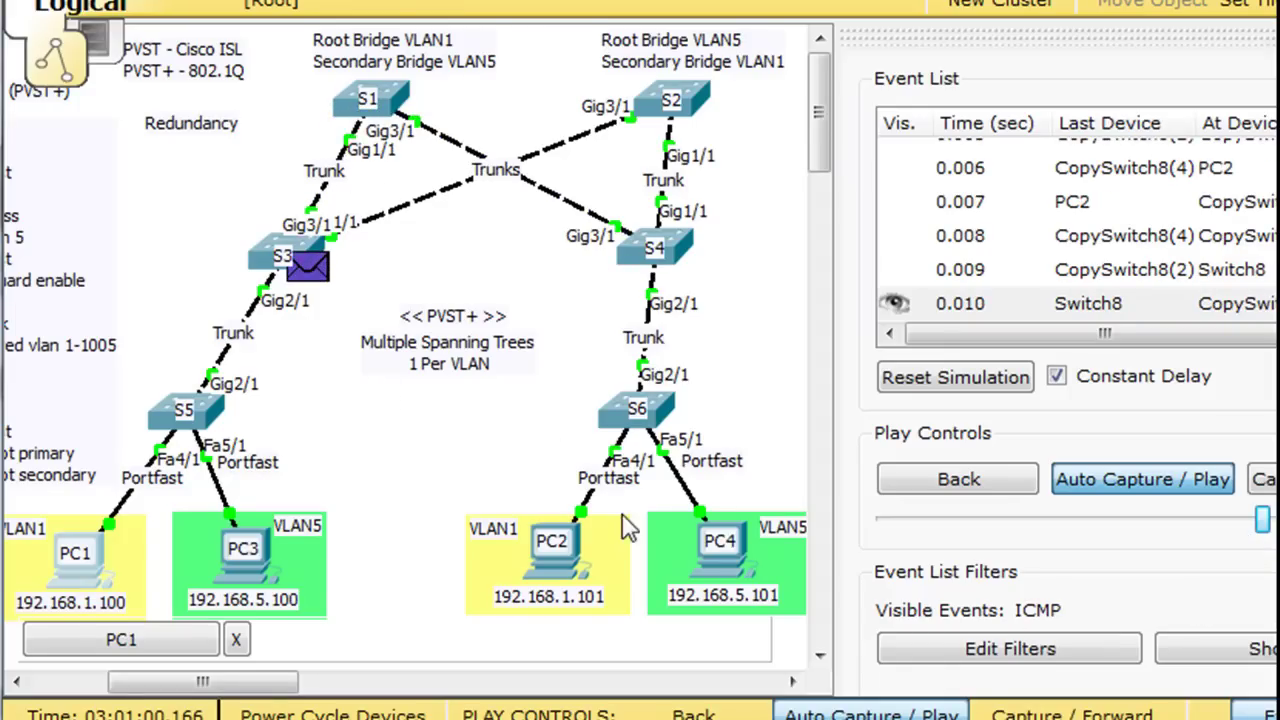
click(1125, 493)
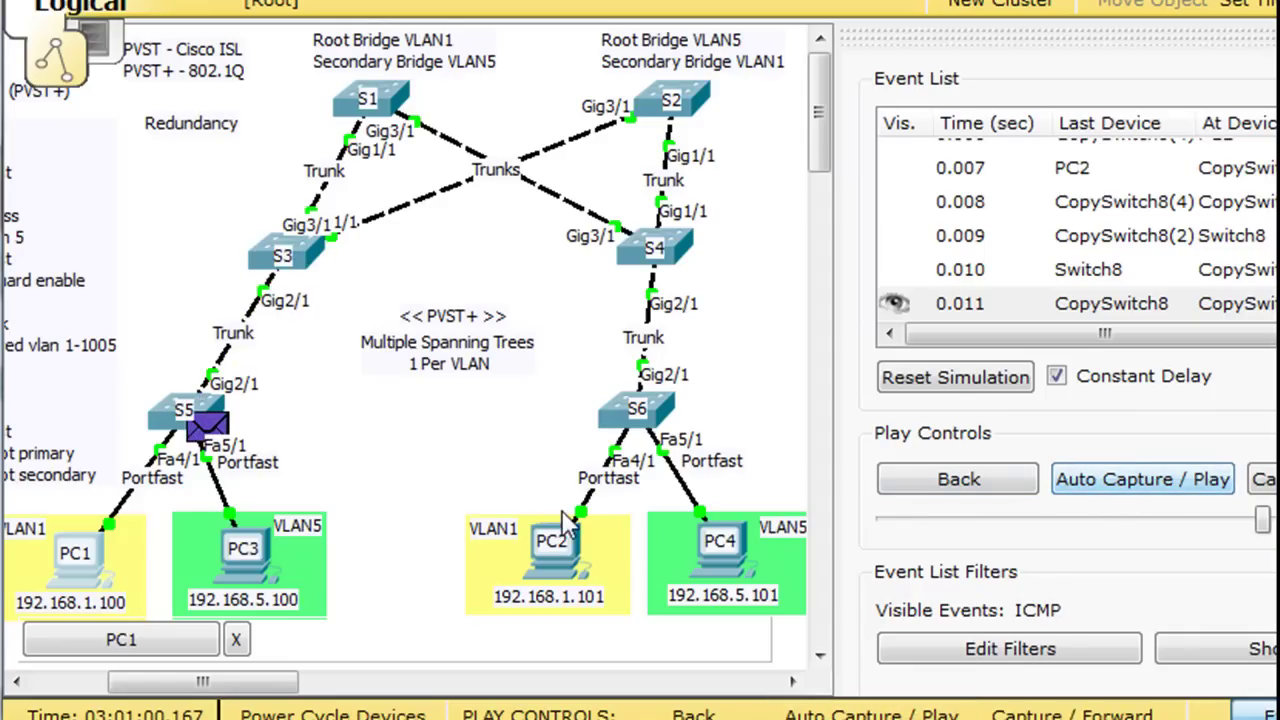
Step: Ping 192.168.5.101 from PC3's Command Prompt and move its window off the topology
click(262, 578)
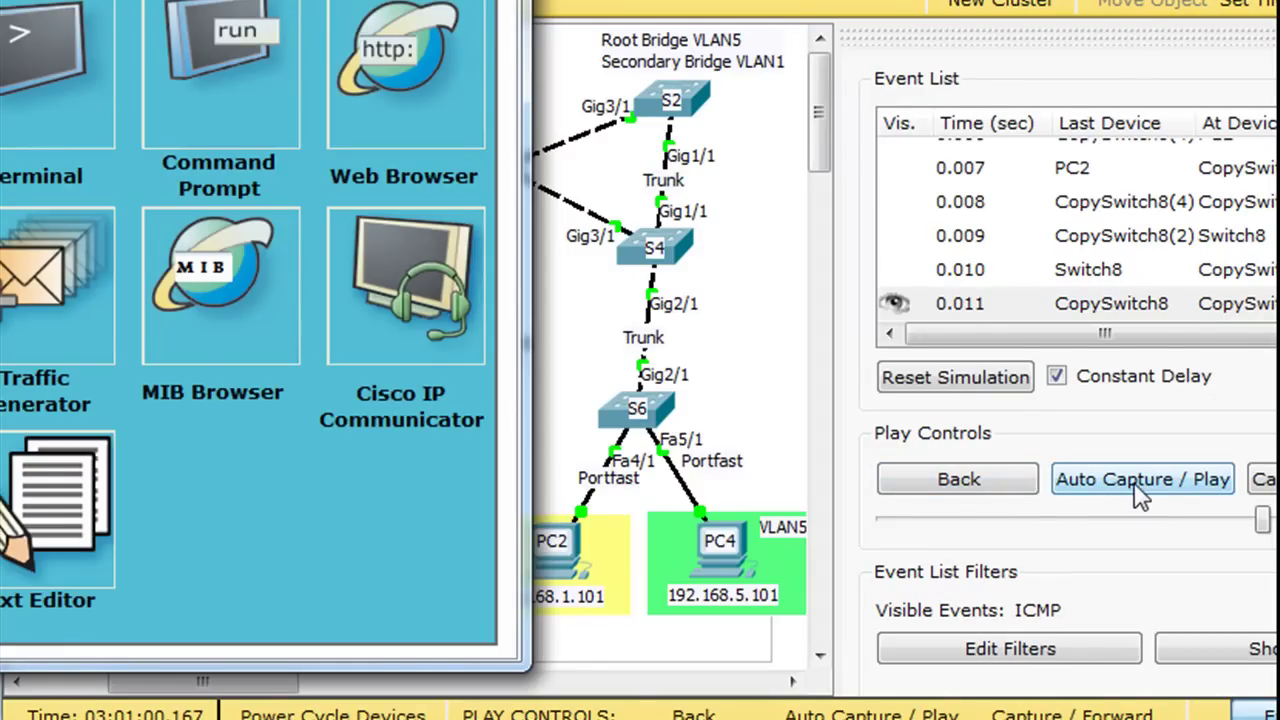
click(215, 66)
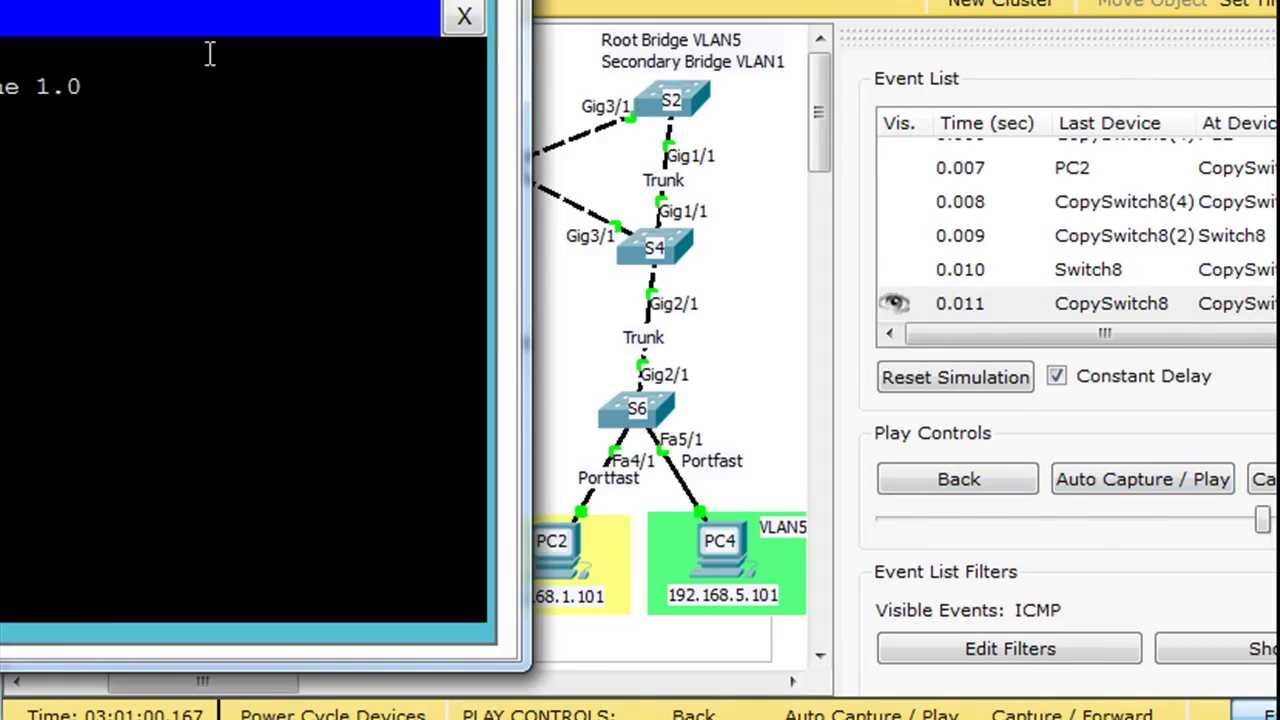
drag(144, 0, 614, 33)
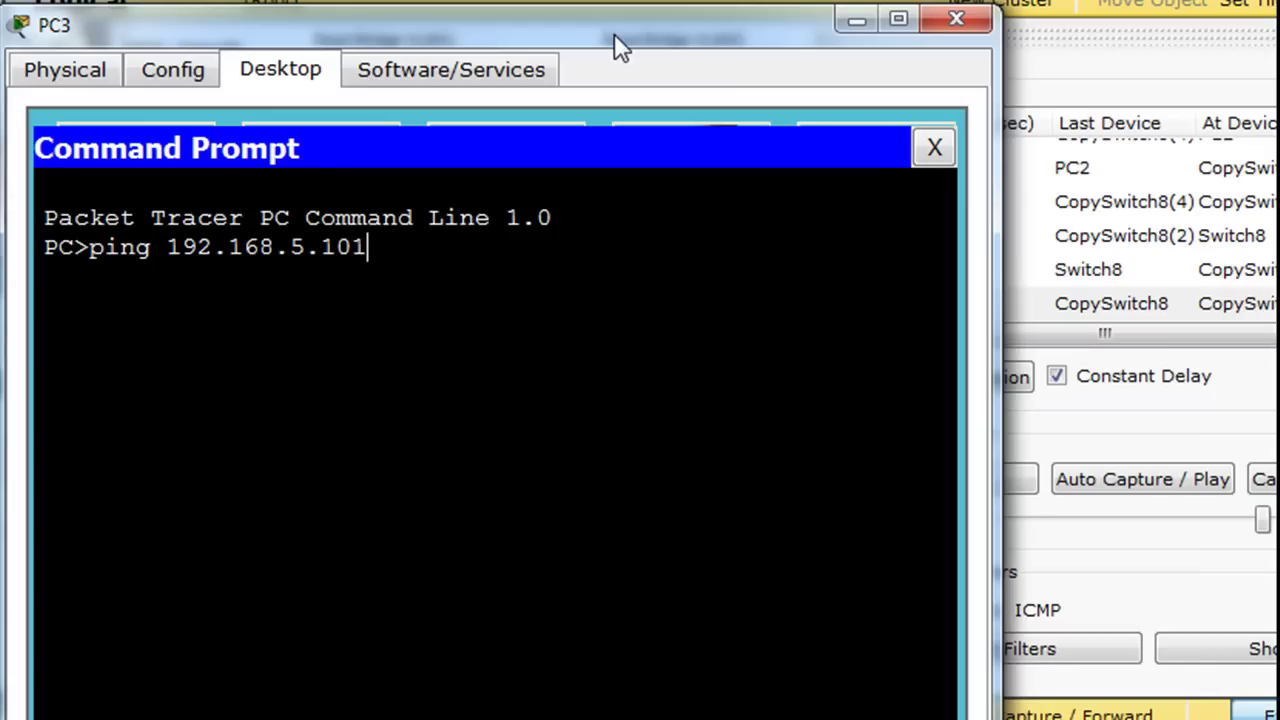
key(Return)
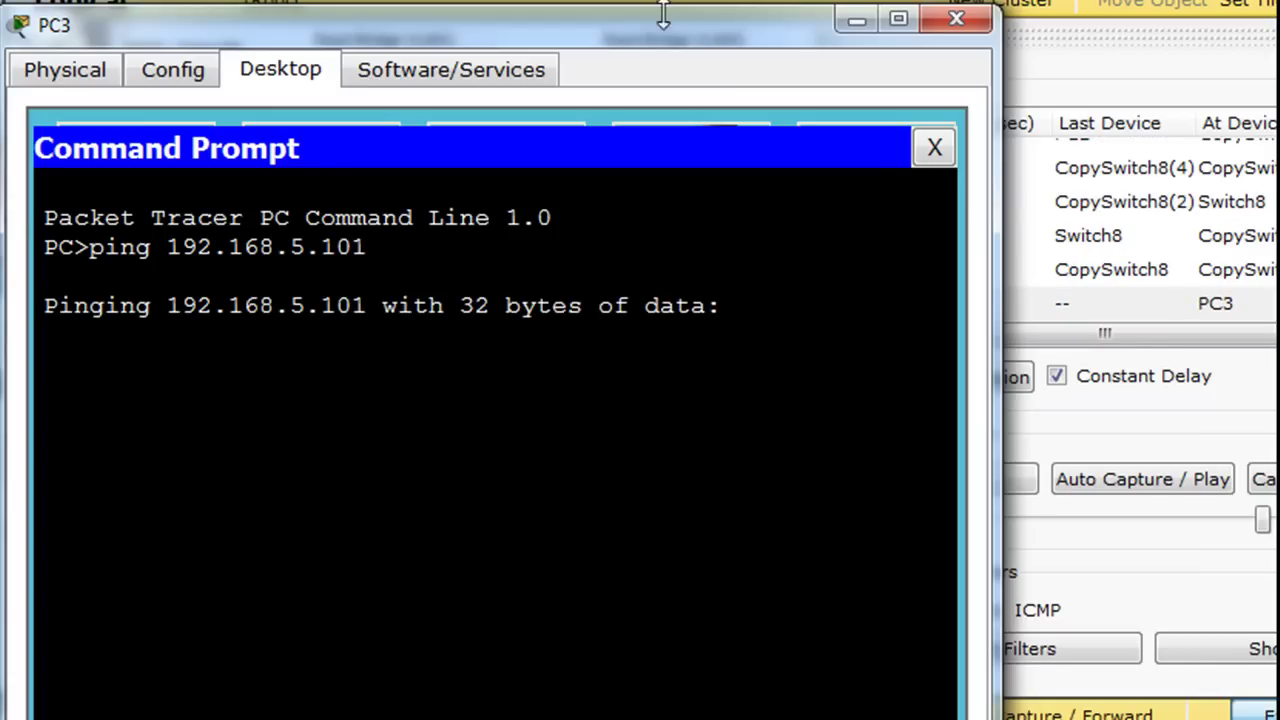
drag(674, 31, 195, 713)
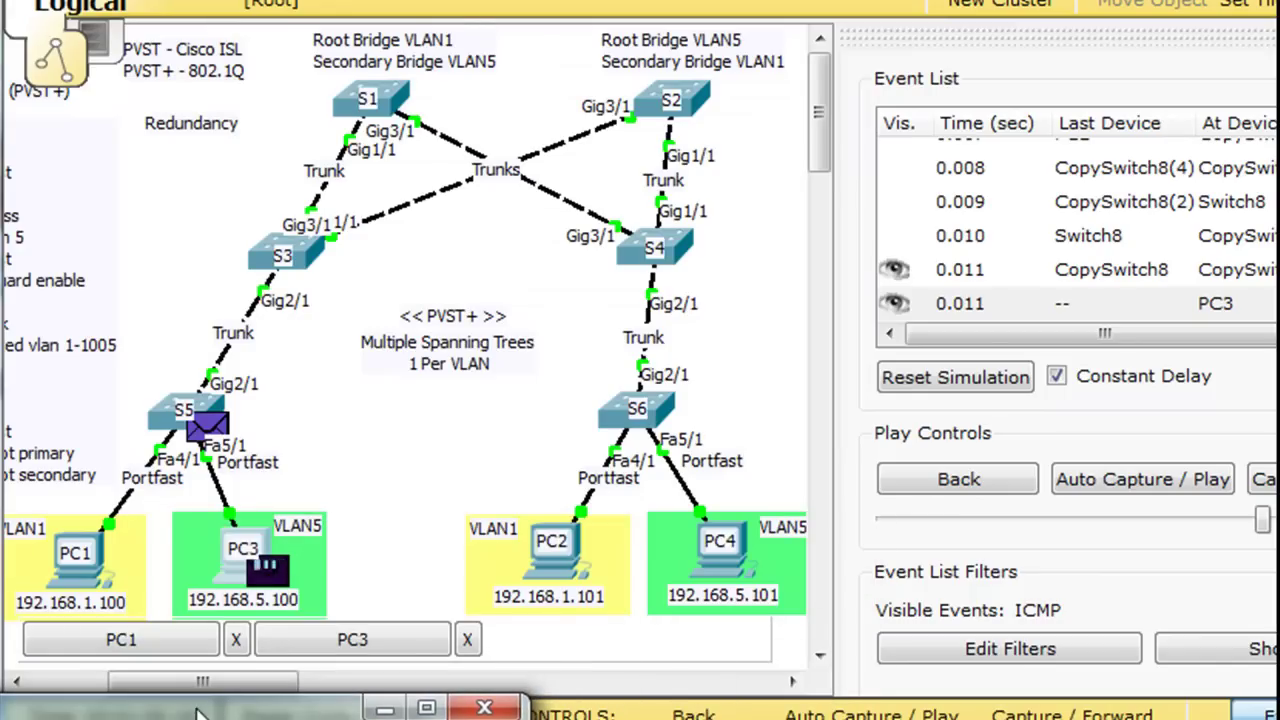
Step: Play the simulation as PC3's ping reaches PC4 and returns via S6, S4, S2, S3 and S5
click(1152, 486)
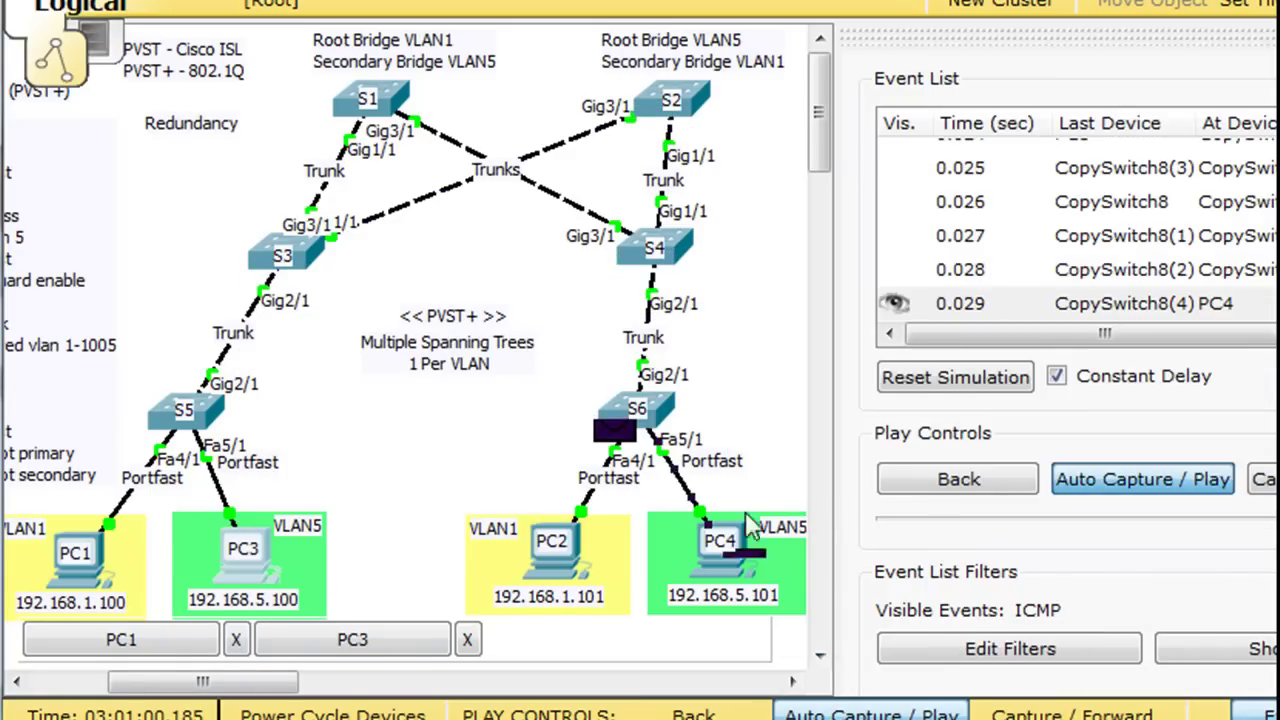
mouse_move(783, 575)
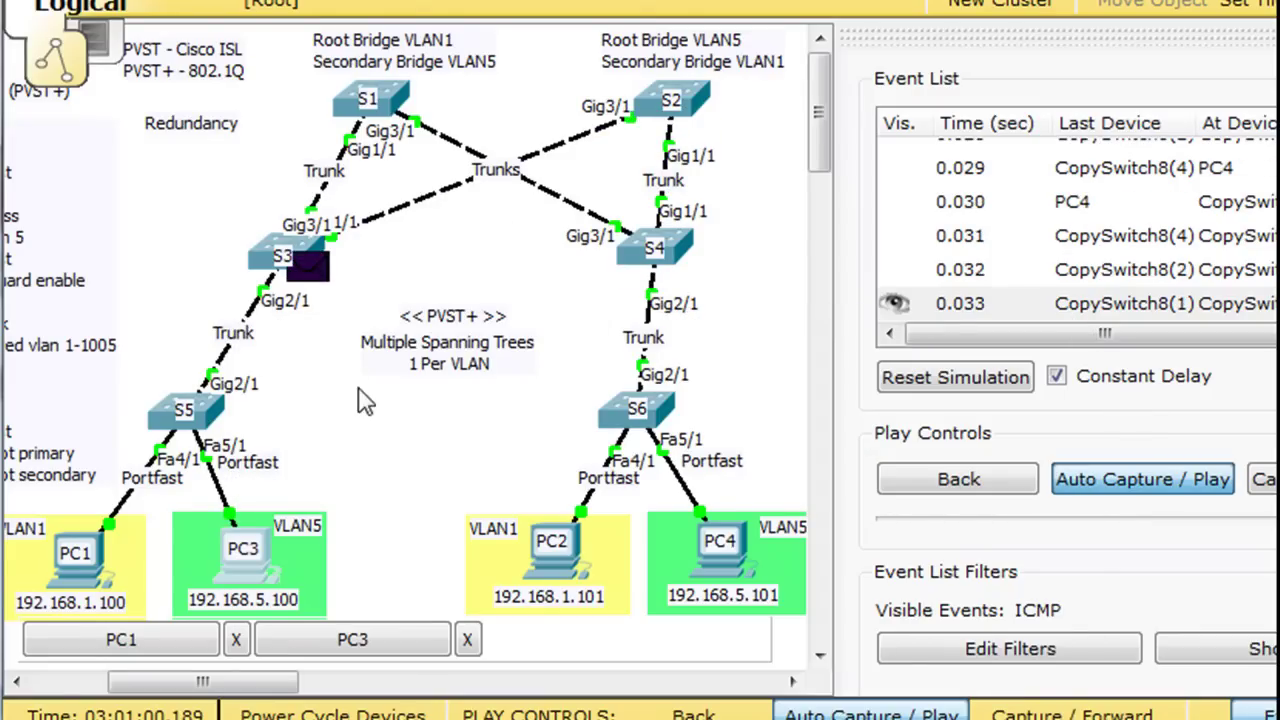
mouse_move(640, 112)
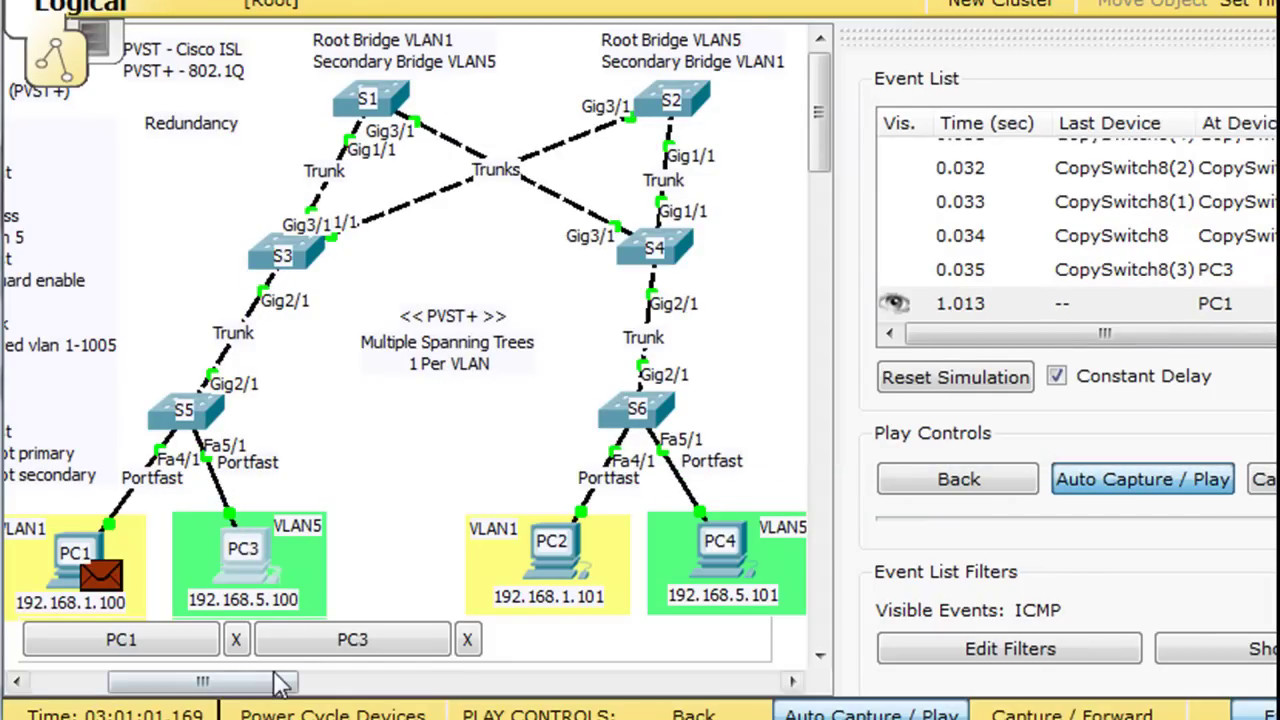
Step: Pause the simulation, return to Realtime mode and scroll to the switch configuration notes
click(1158, 488)
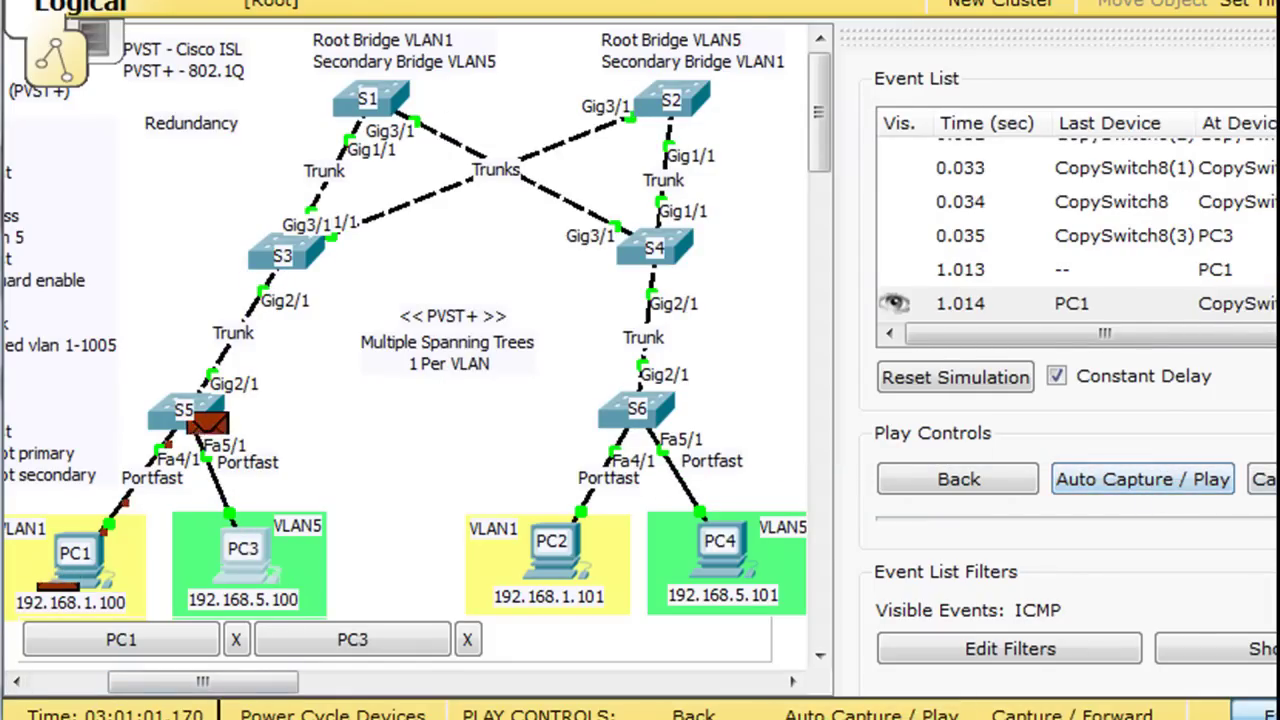
key(shift+r)
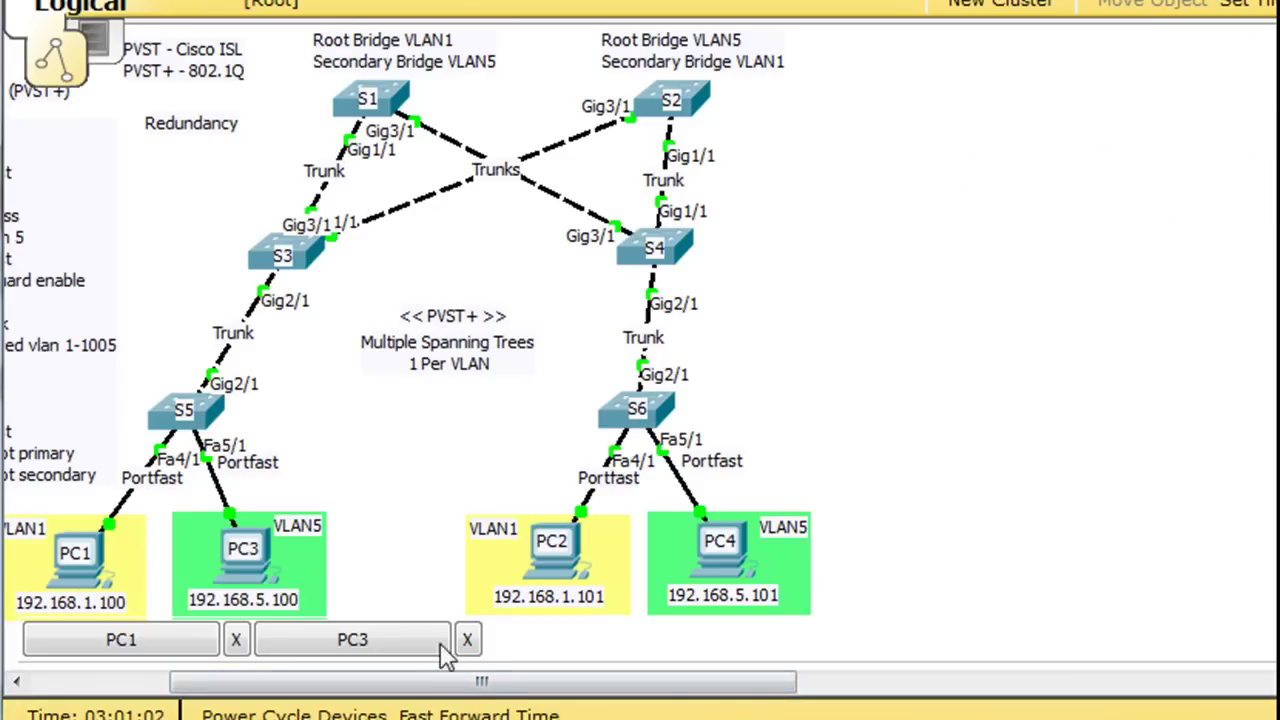
drag(480, 681, 340, 700)
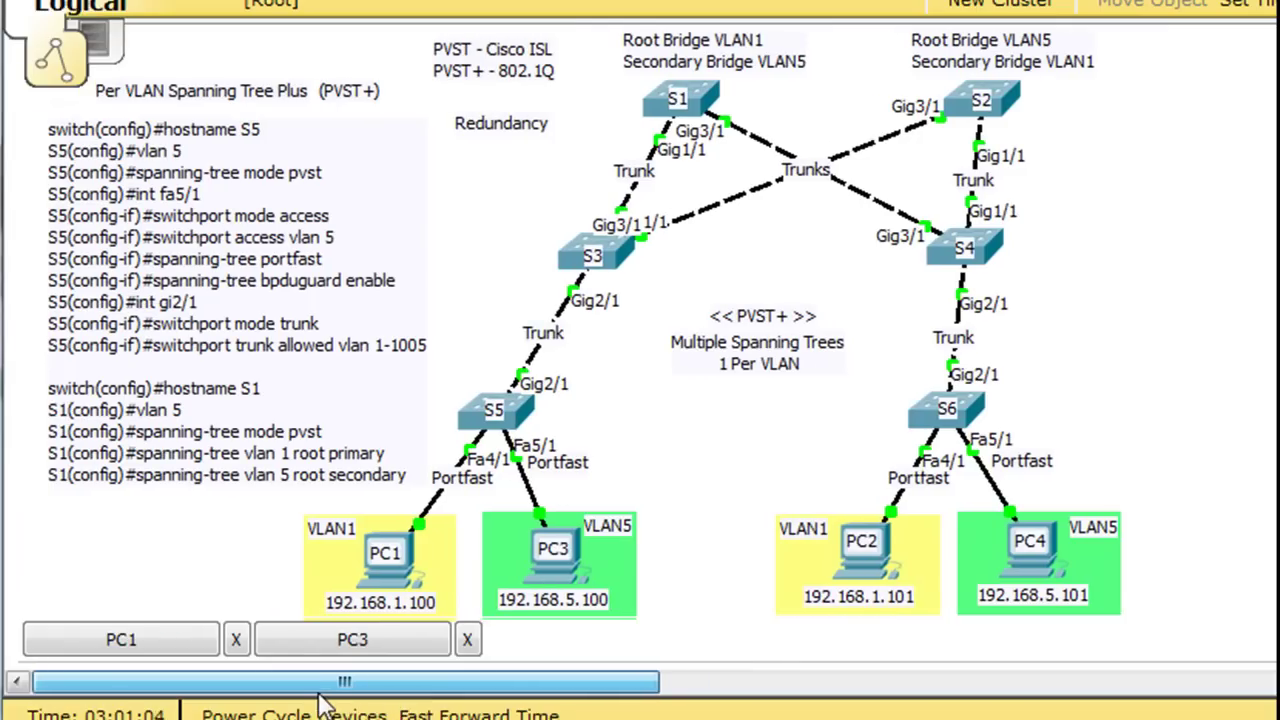
mouse_move(668, 138)
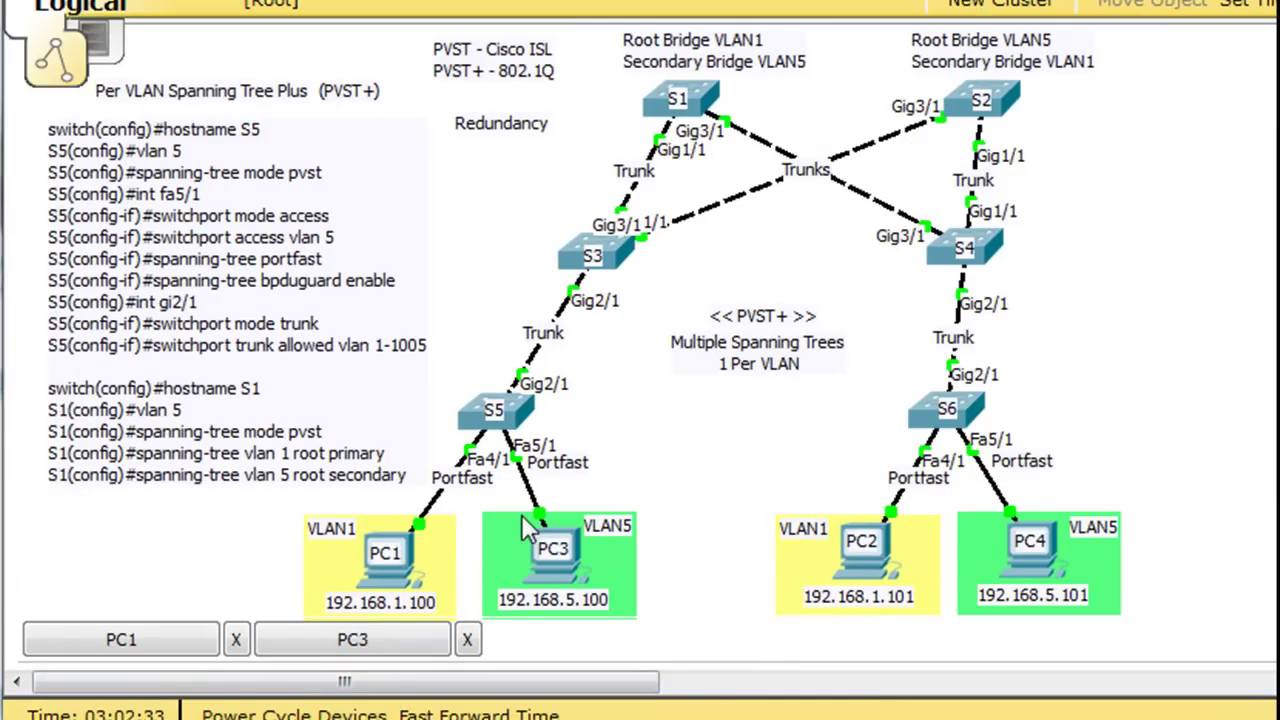
Step: Open S5's CLI, enter privileged mode with en, and run show span
click(524, 408)
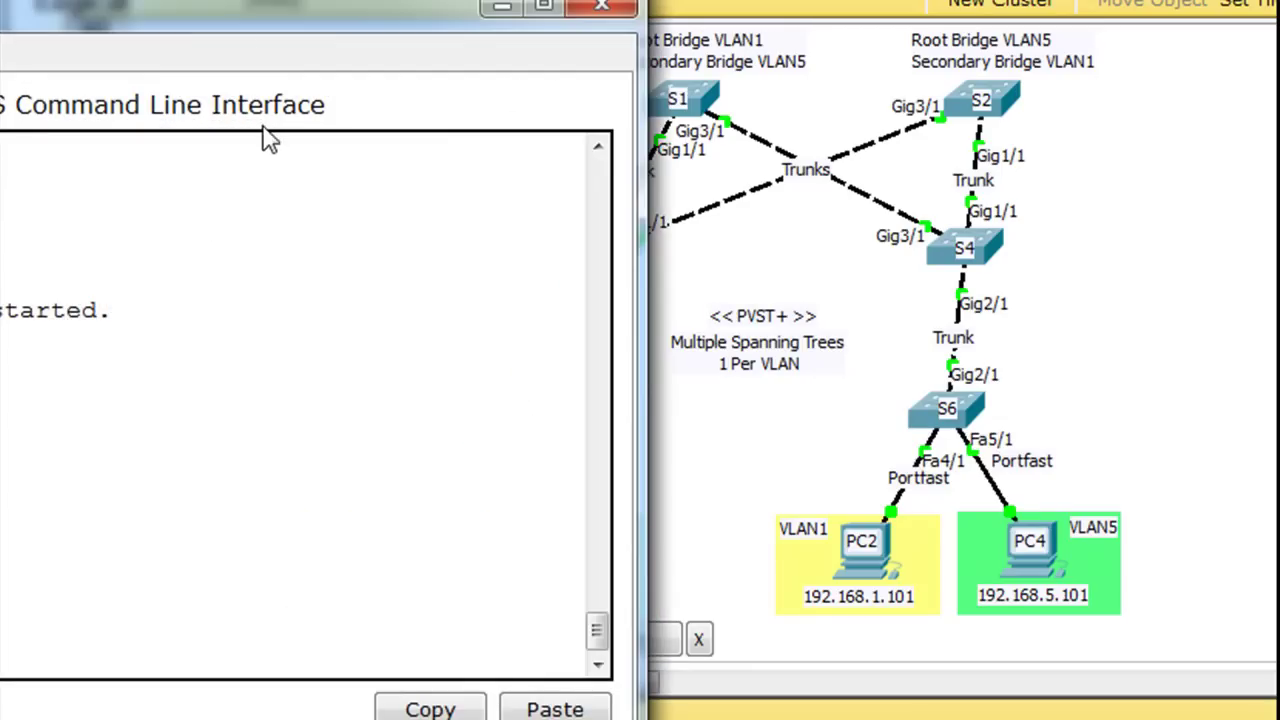
drag(240, 14, 623, 4)
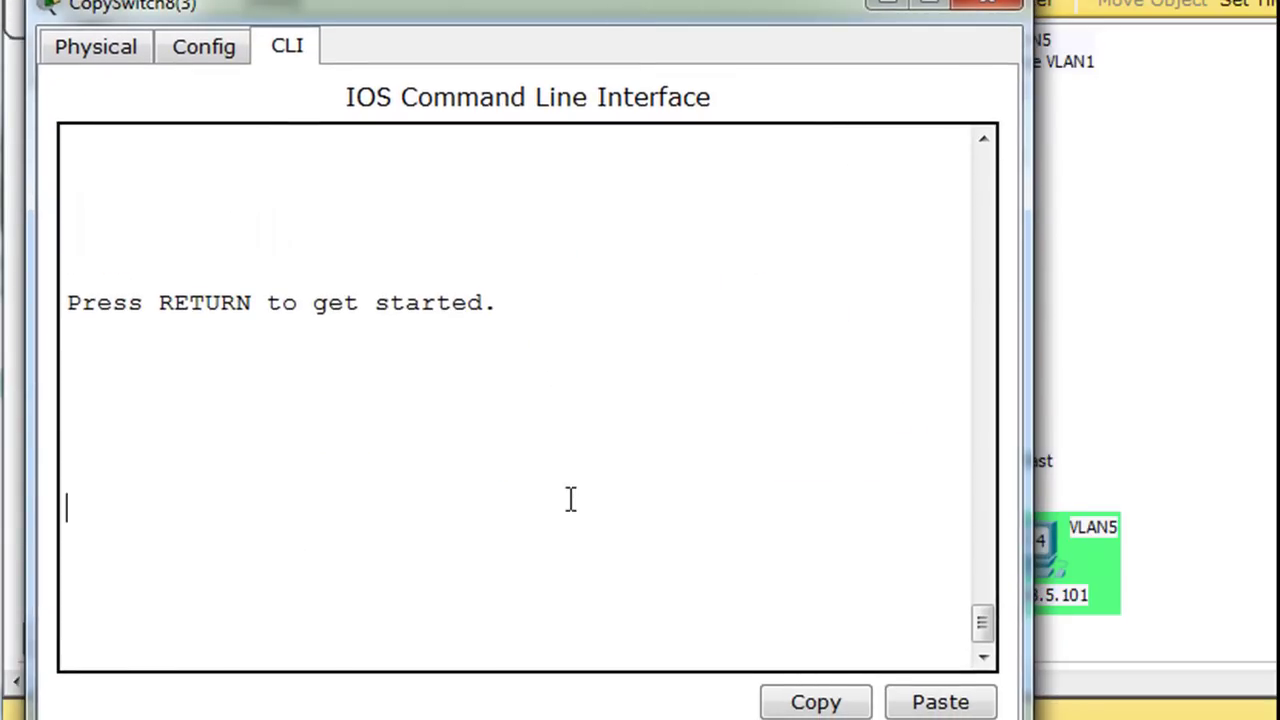
key(Return)
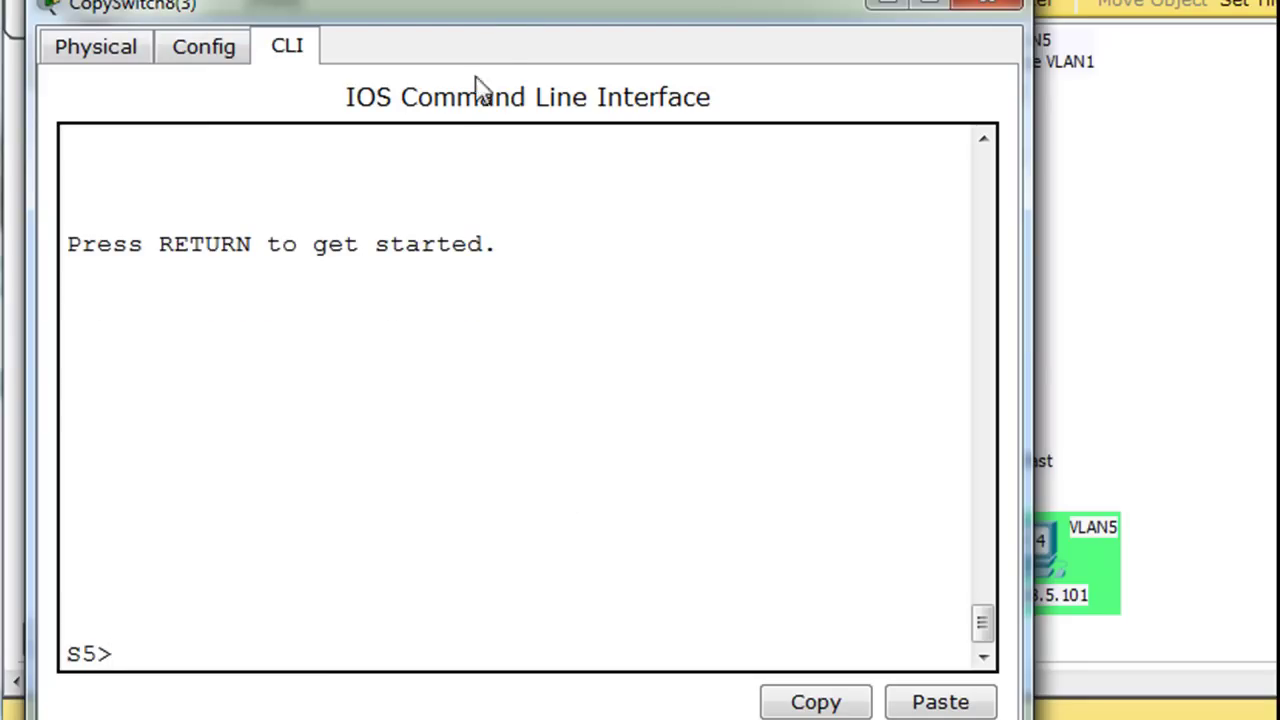
drag(495, 11, 521, 26)
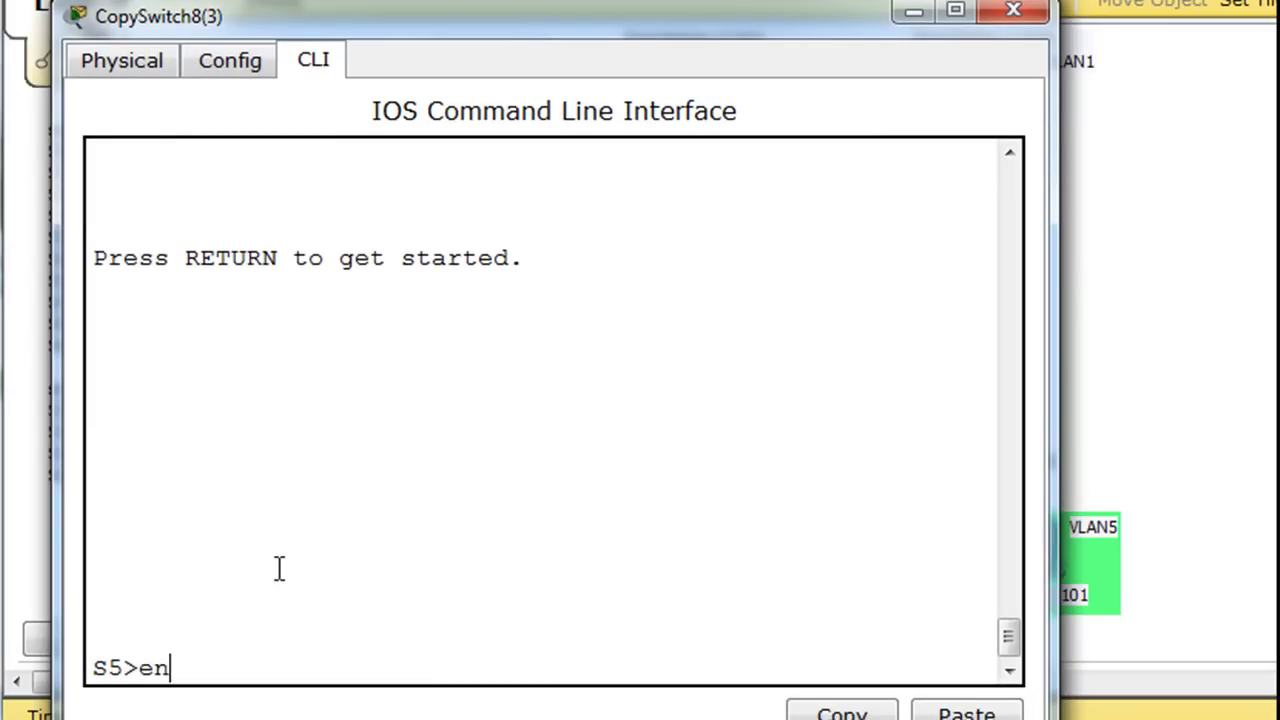
text(en)
key(Return)
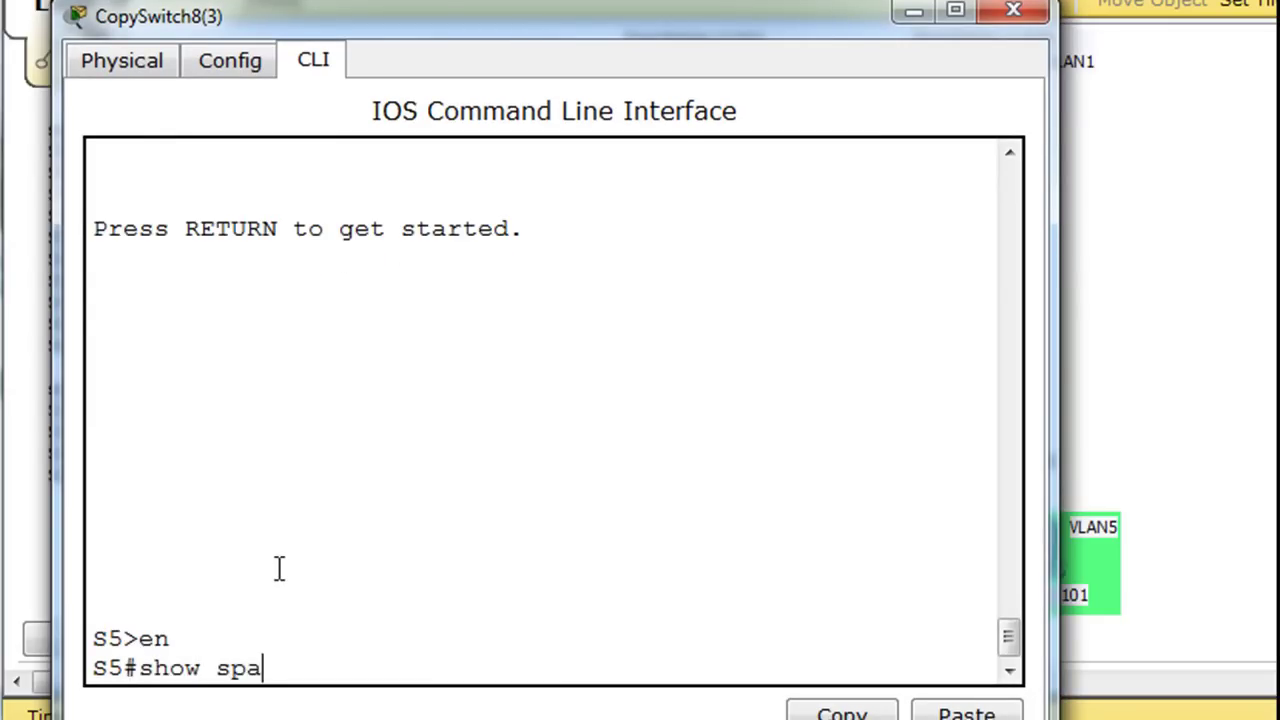
key(Return)
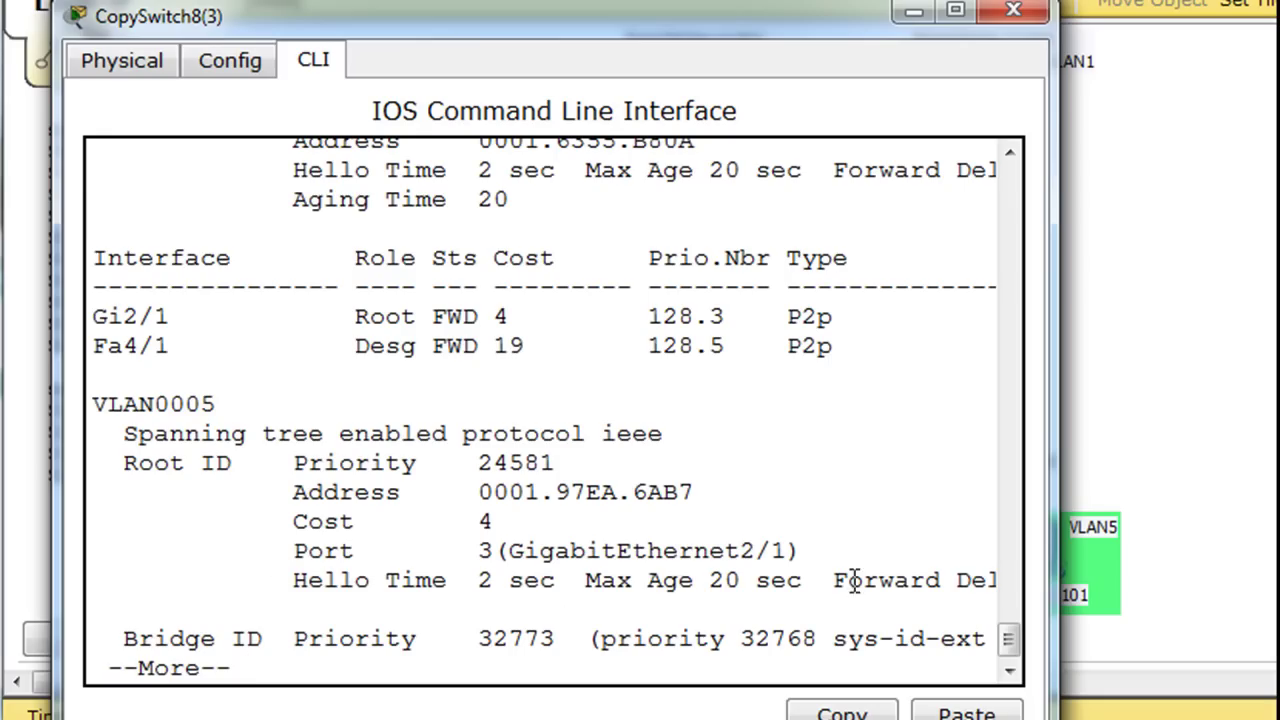
Step: Scroll through S5's spanning-tree output, highlight the VLAN 1 root address, then minimize
drag(1006, 642, 1010, 622)
drag(836, 25, 775, 30)
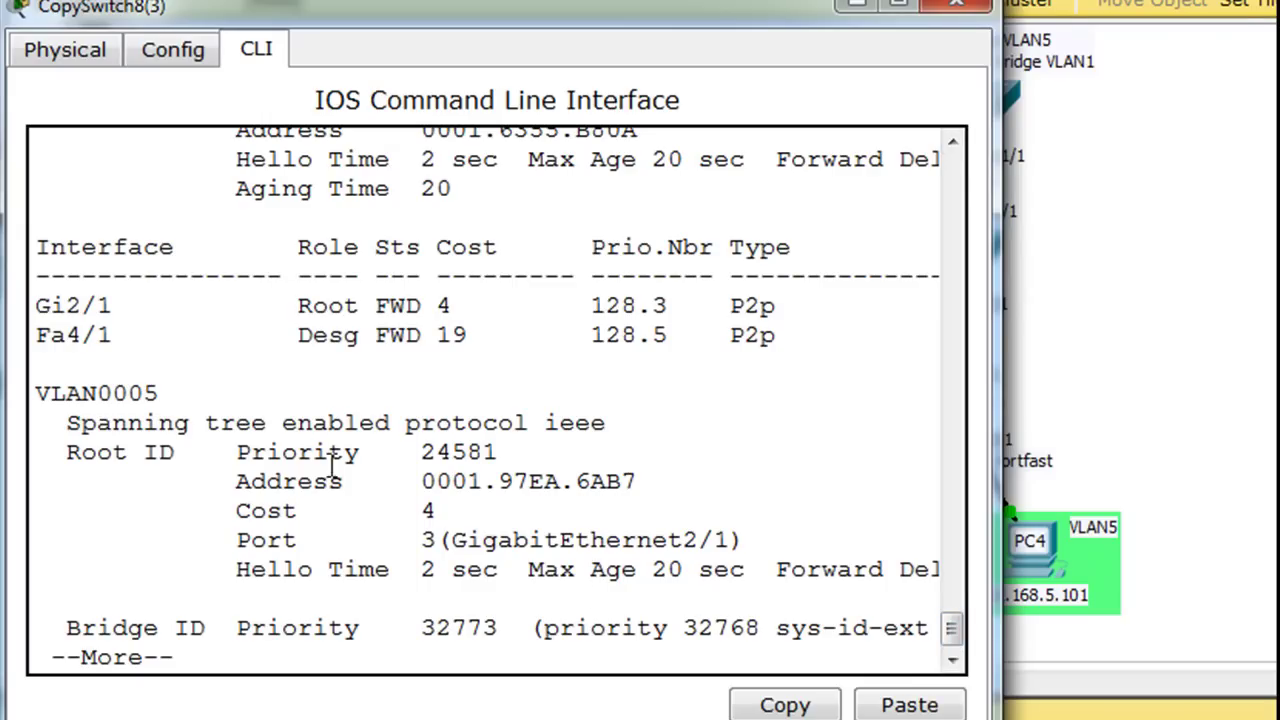
drag(580, 478, 680, 486)
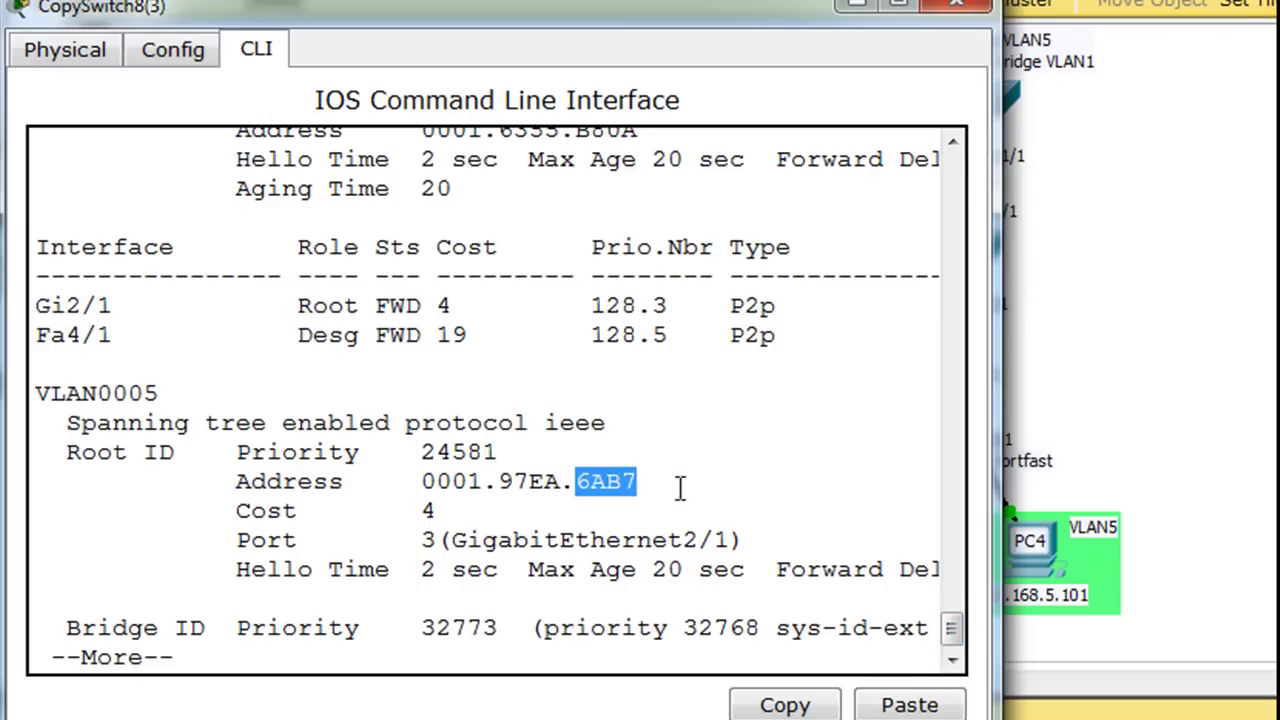
drag(952, 643, 946, 614)
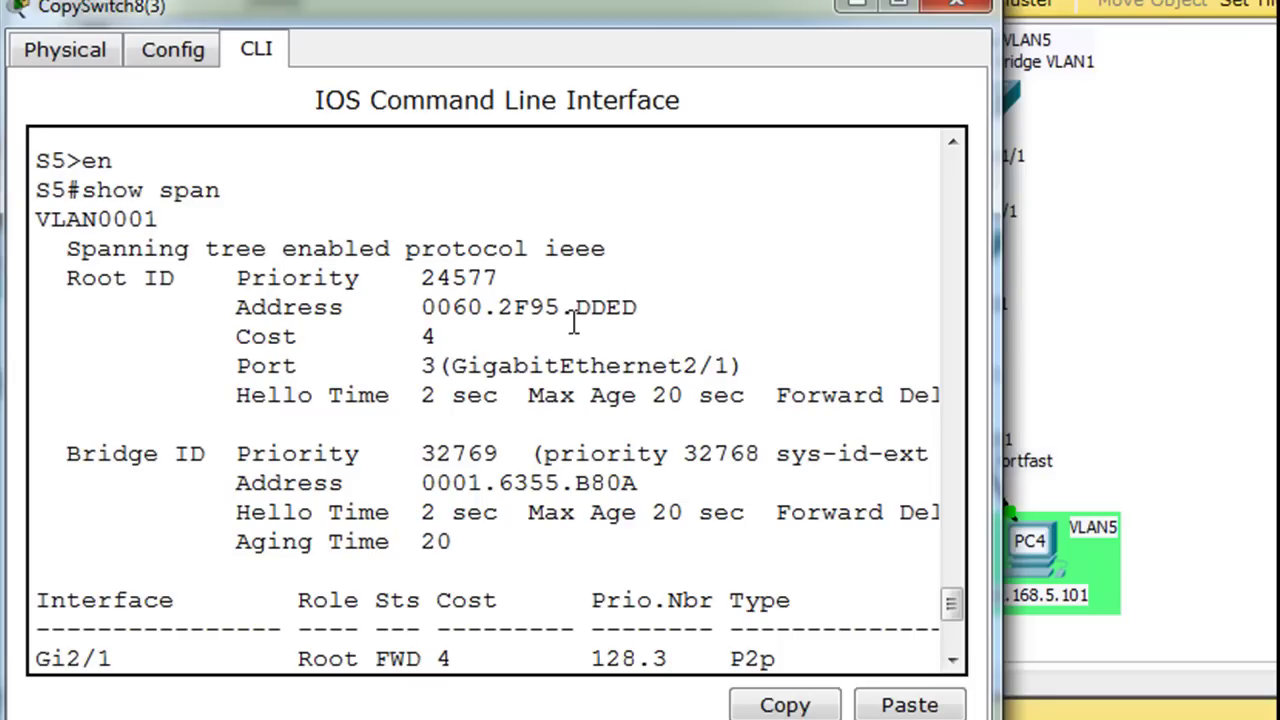
drag(578, 310, 640, 312)
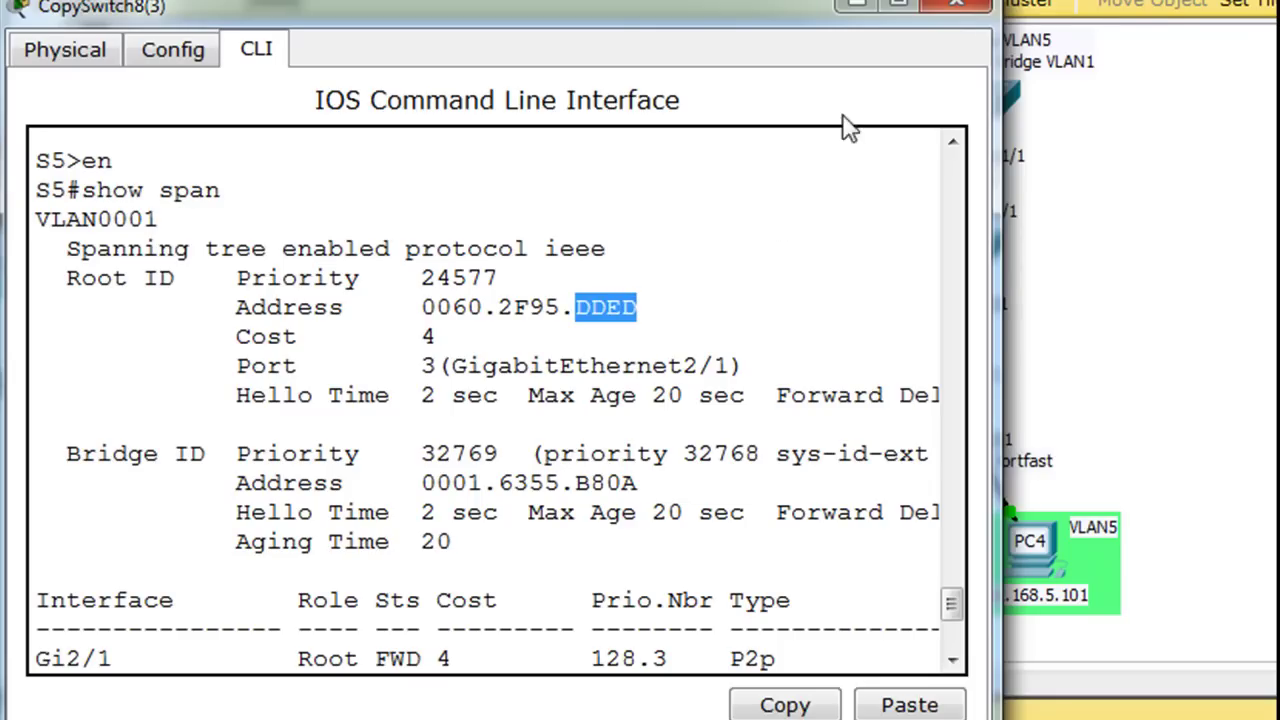
click(856, 6)
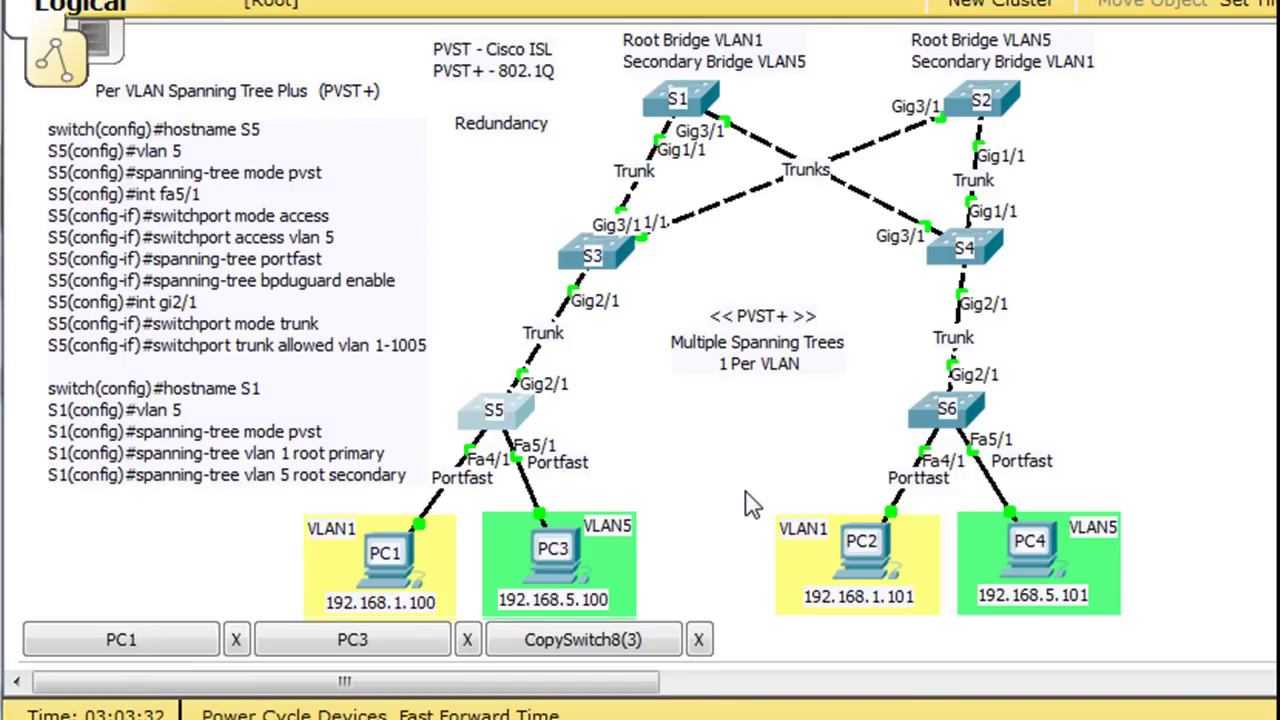
Step: Open S1's CLI, enter privileged mode with en, and run show span
click(712, 100)
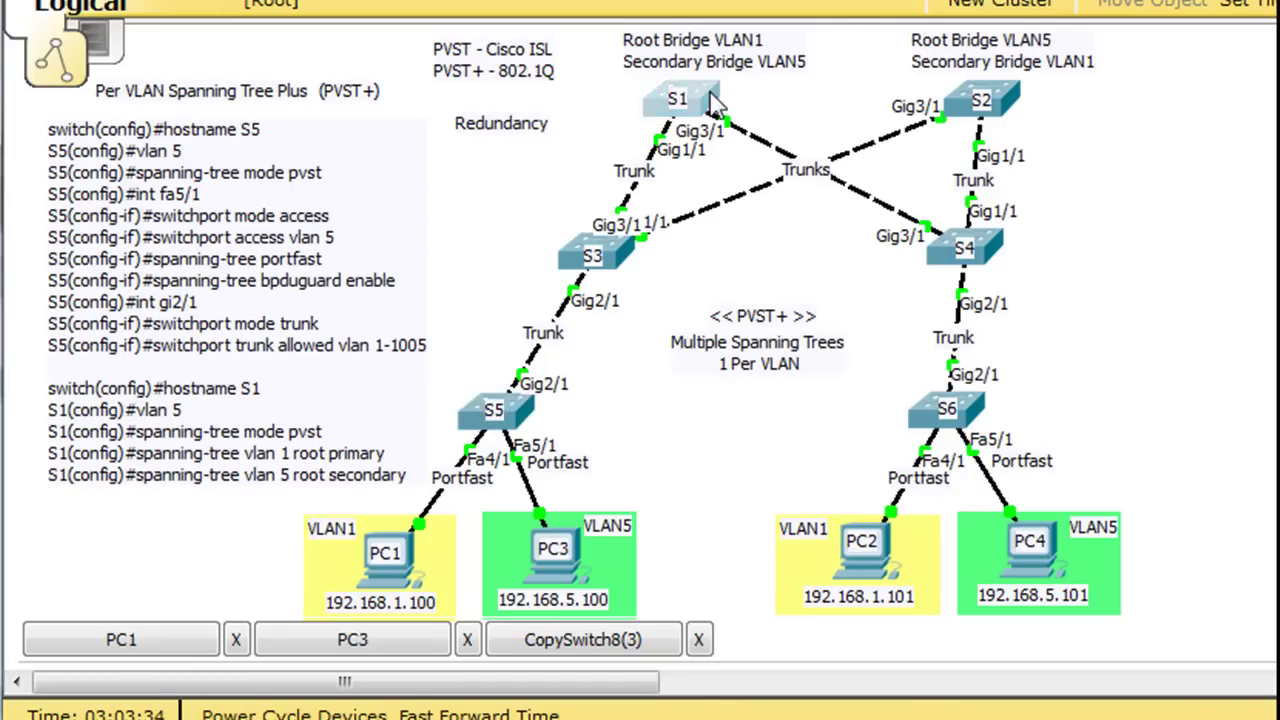
drag(515, 133, 786, 29)
key(Return)
text(en)
key(Return)
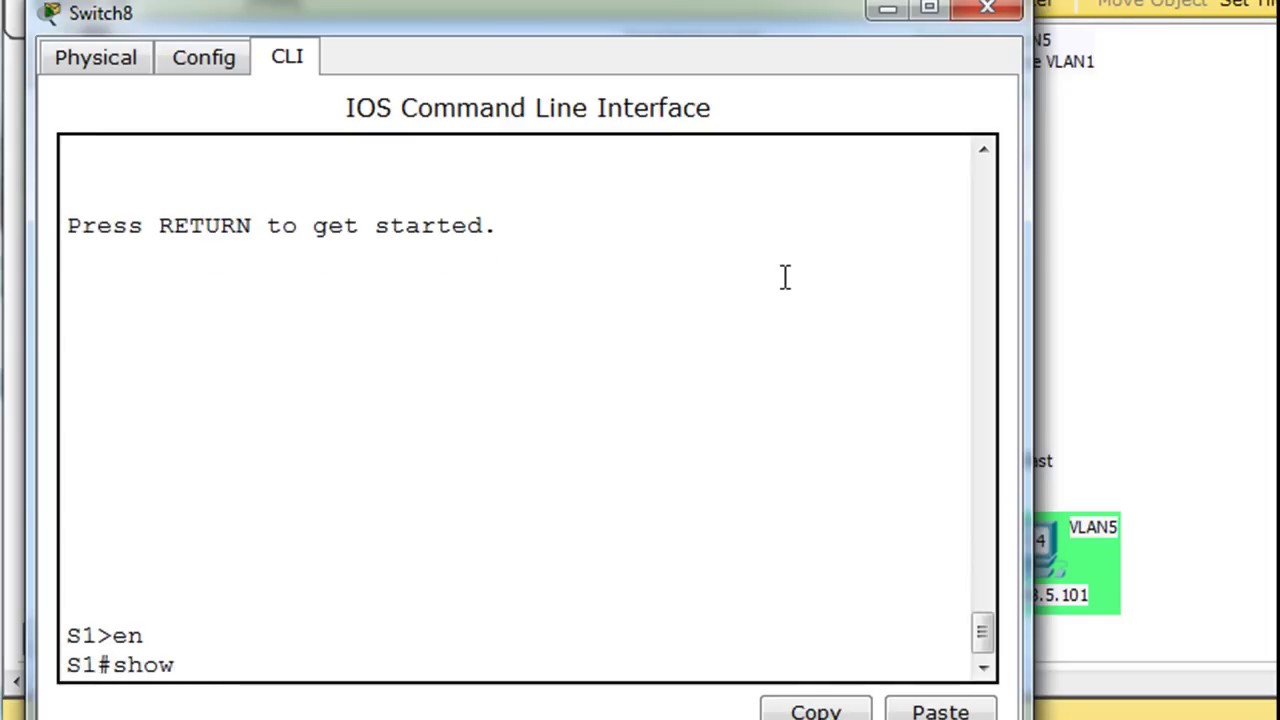
text(show span)
key(Return)
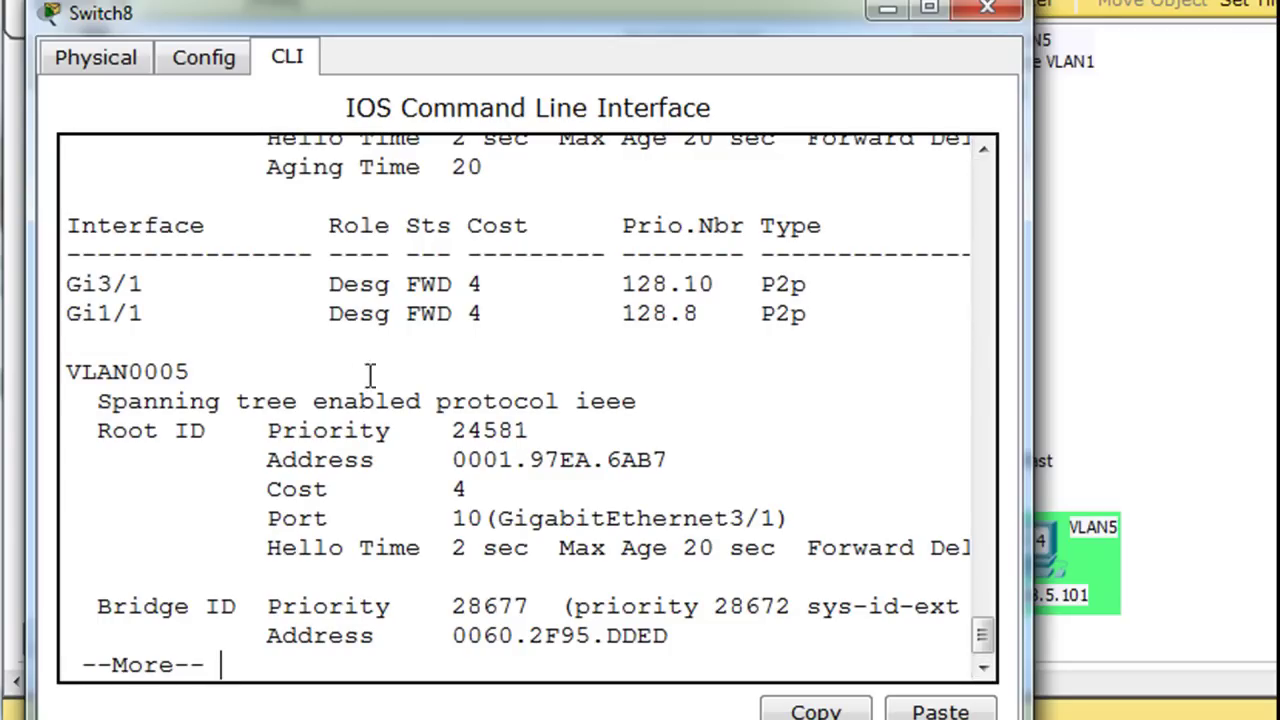
Step: Scroll through S1's VLAN 1 spanning-tree details showing it as root bridge
mouse_move(793, 9)
mouse_down()
mouse_move(959, 247)
mouse_move(890, 545)
mouse_move(880, 368)
mouse_move(784, 15)
mouse_up()
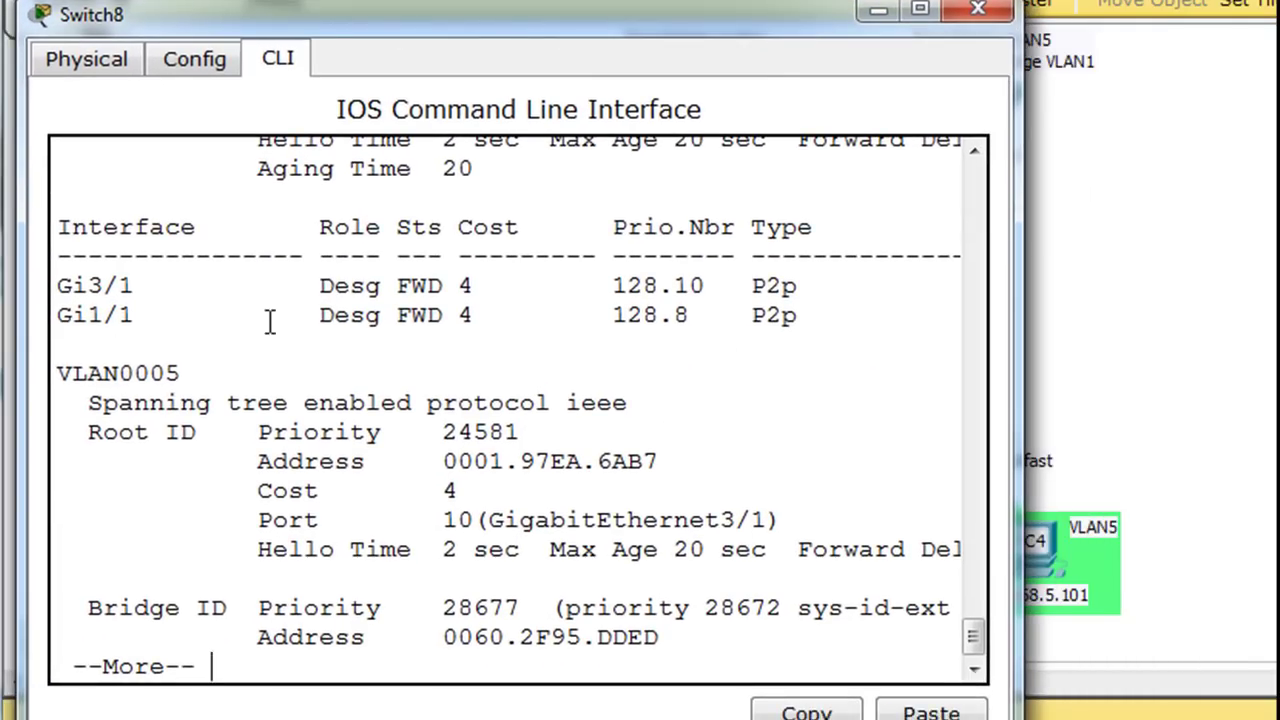
click(973, 150)
click(973, 150)
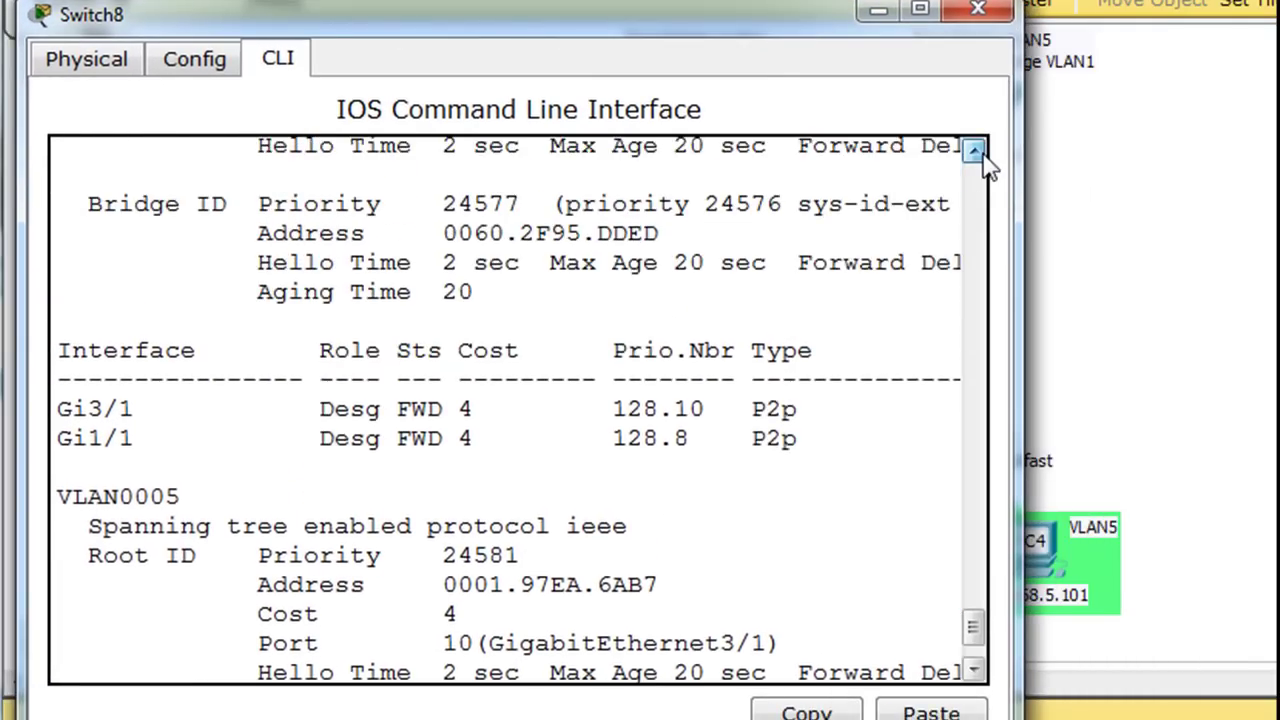
click(973, 150)
click(973, 150)
click(973, 150)
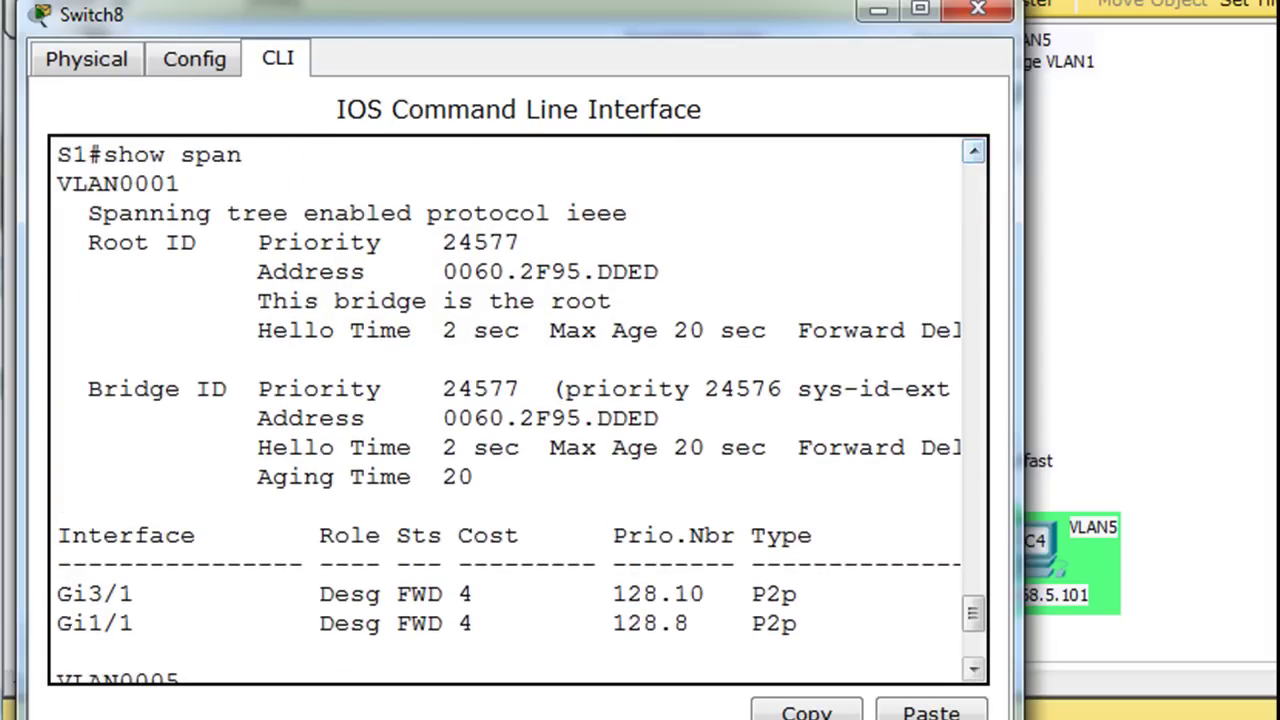
click(973, 670)
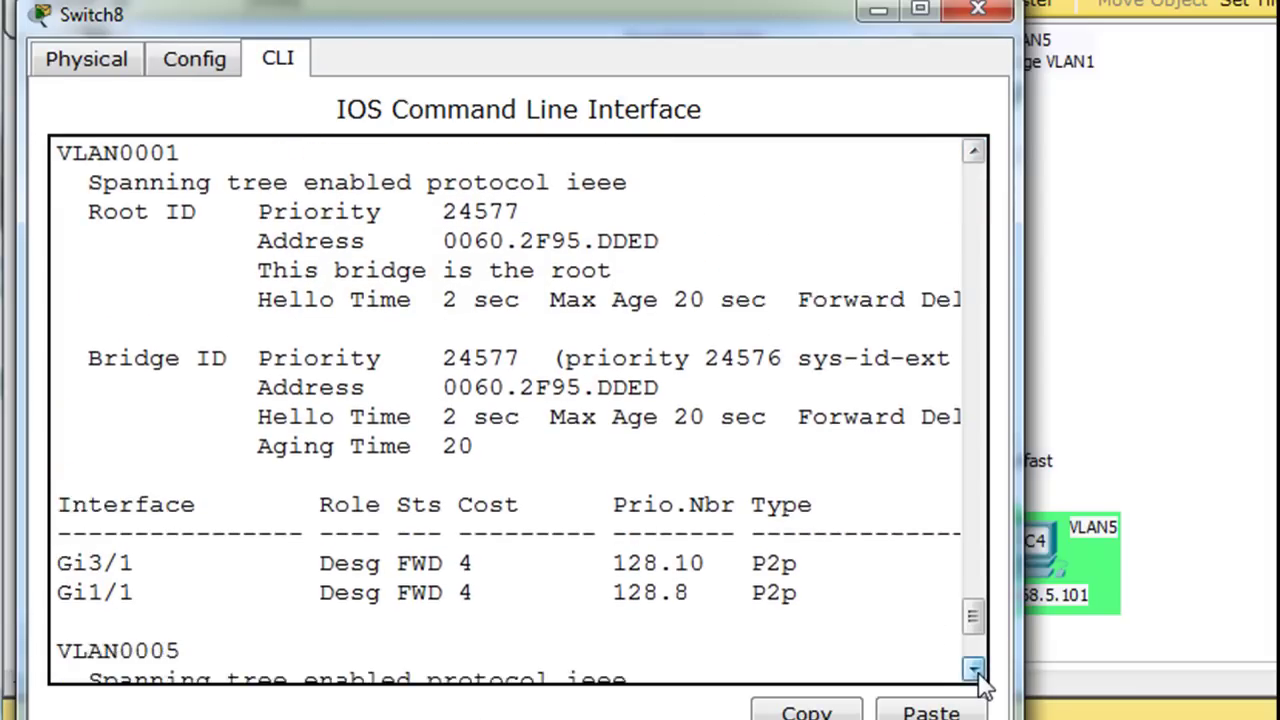
click(973, 670)
click(973, 670)
click(973, 670)
click(973, 670)
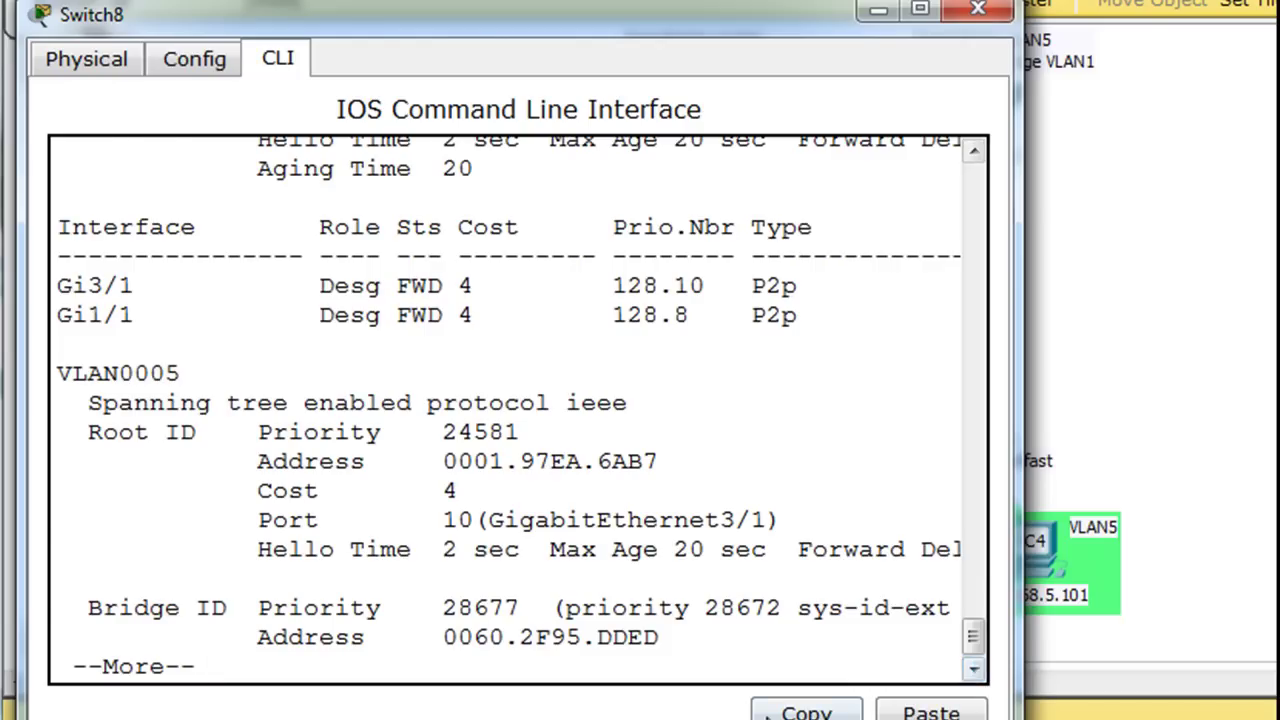
Step: Page to the VLAN5 output, highlight Gi1/1's Altn BLK state, and minimize S1's console
key(space)
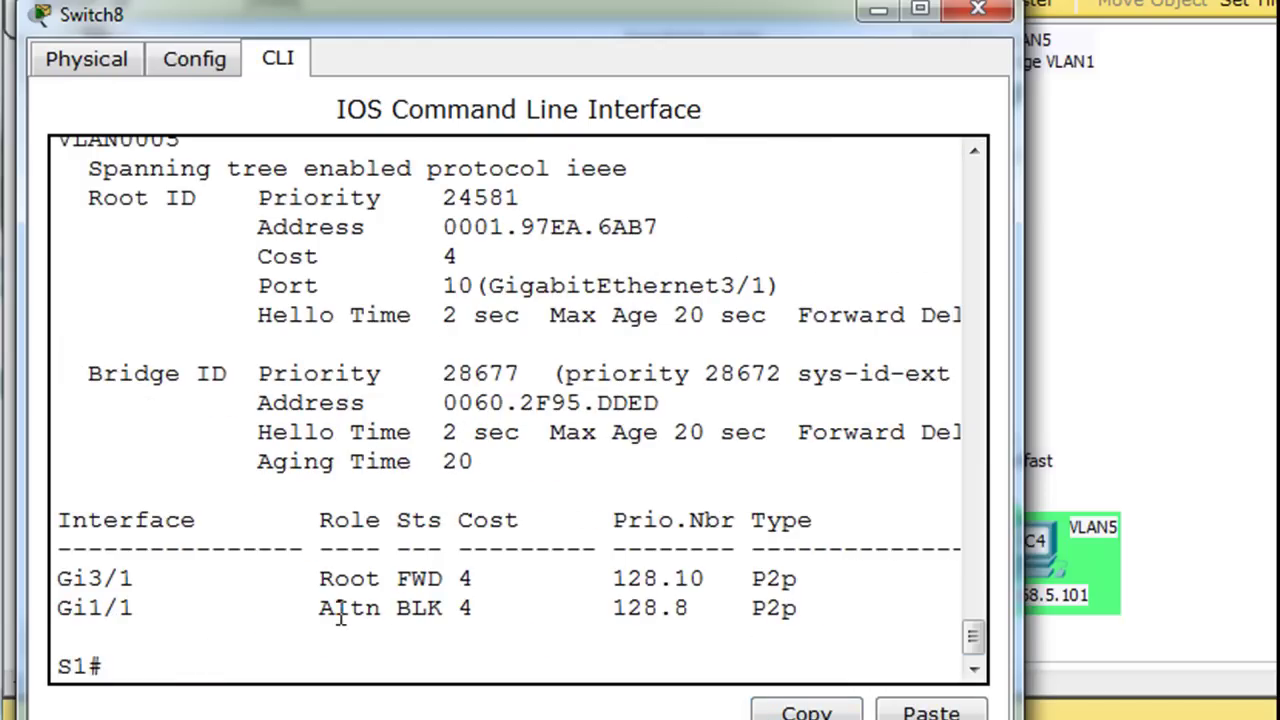
drag(313, 608, 507, 608)
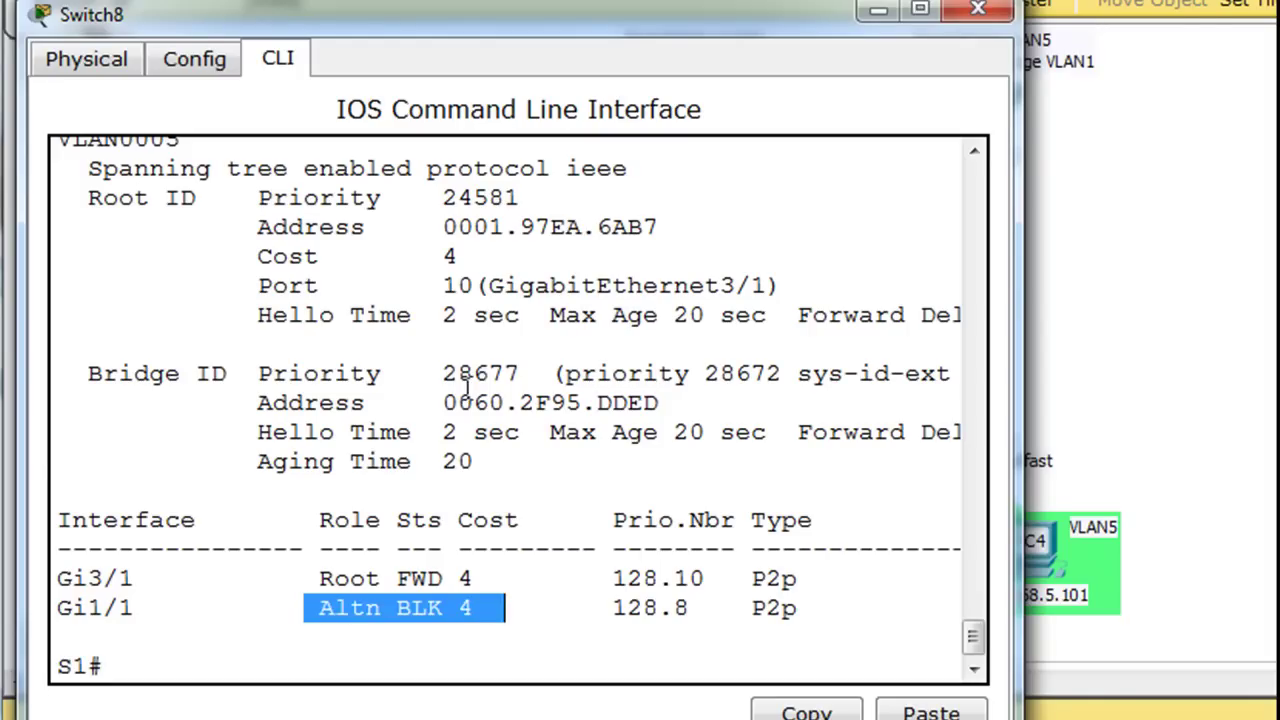
click(878, 9)
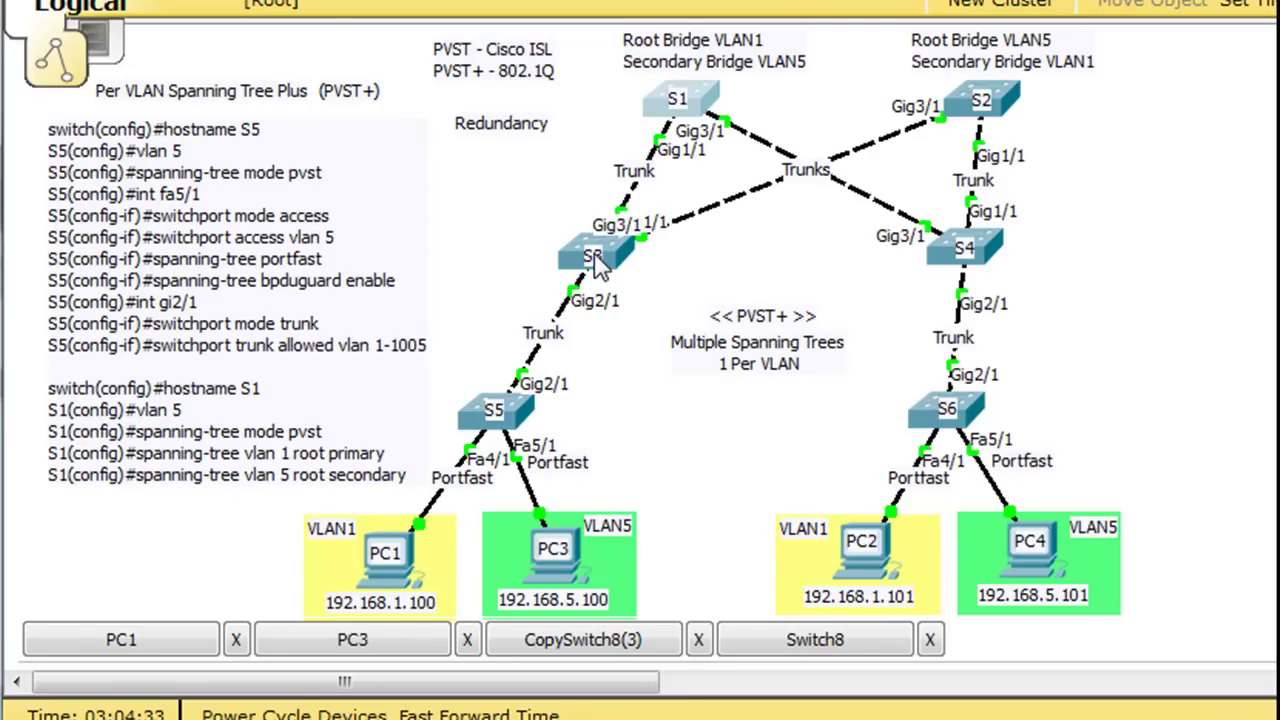
Step: Open S3's CLI, enter privileged mode with en, and run show span
mouse_move(595, 260)
click(622, 258)
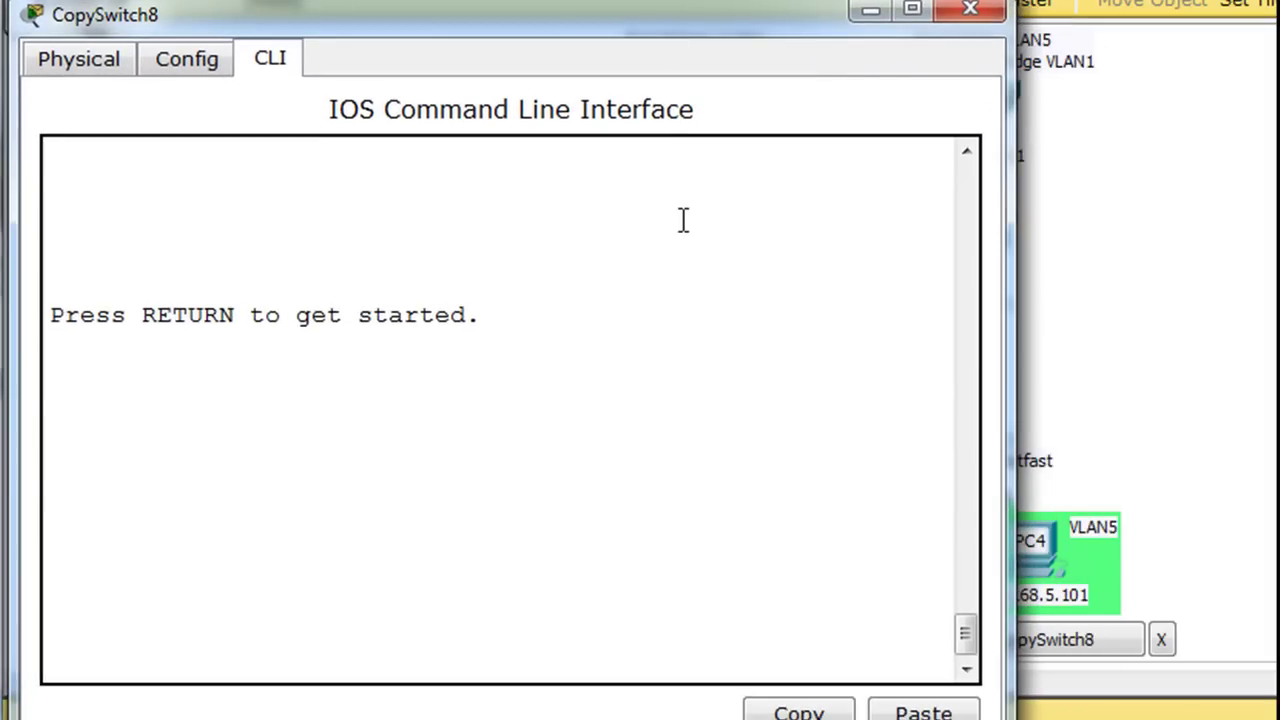
key(Return)
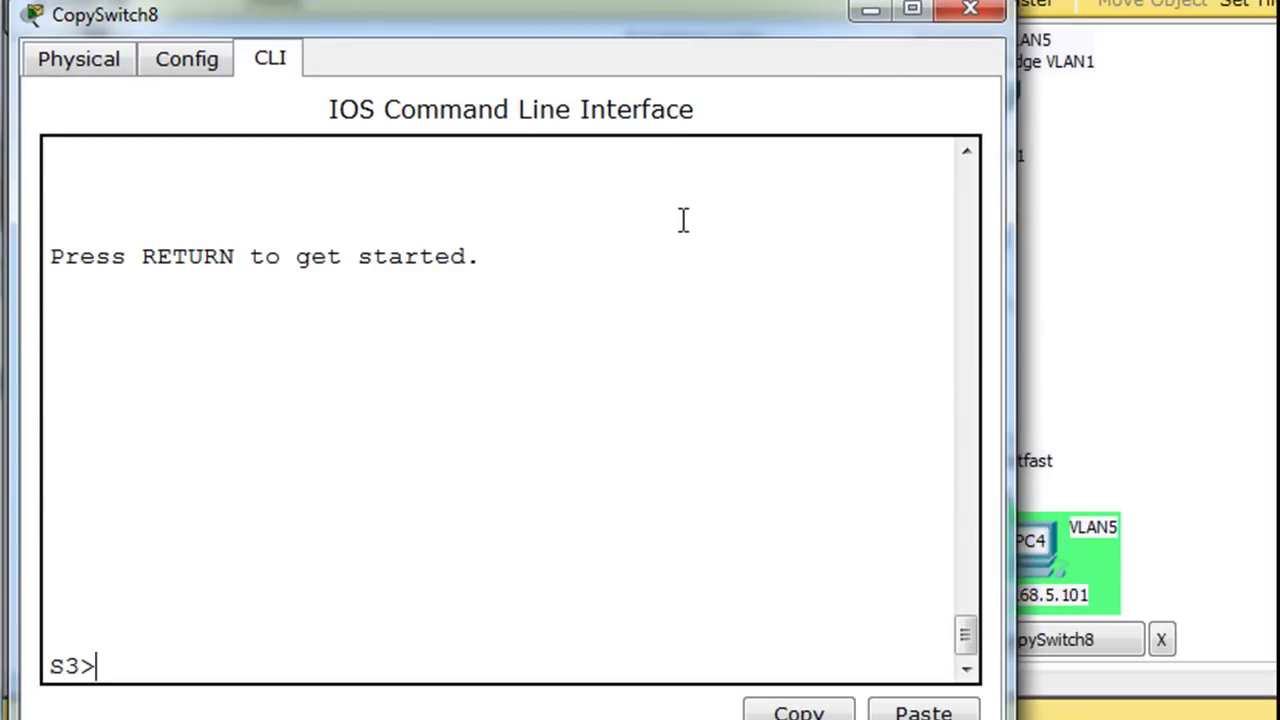
text(en)
key(Return)
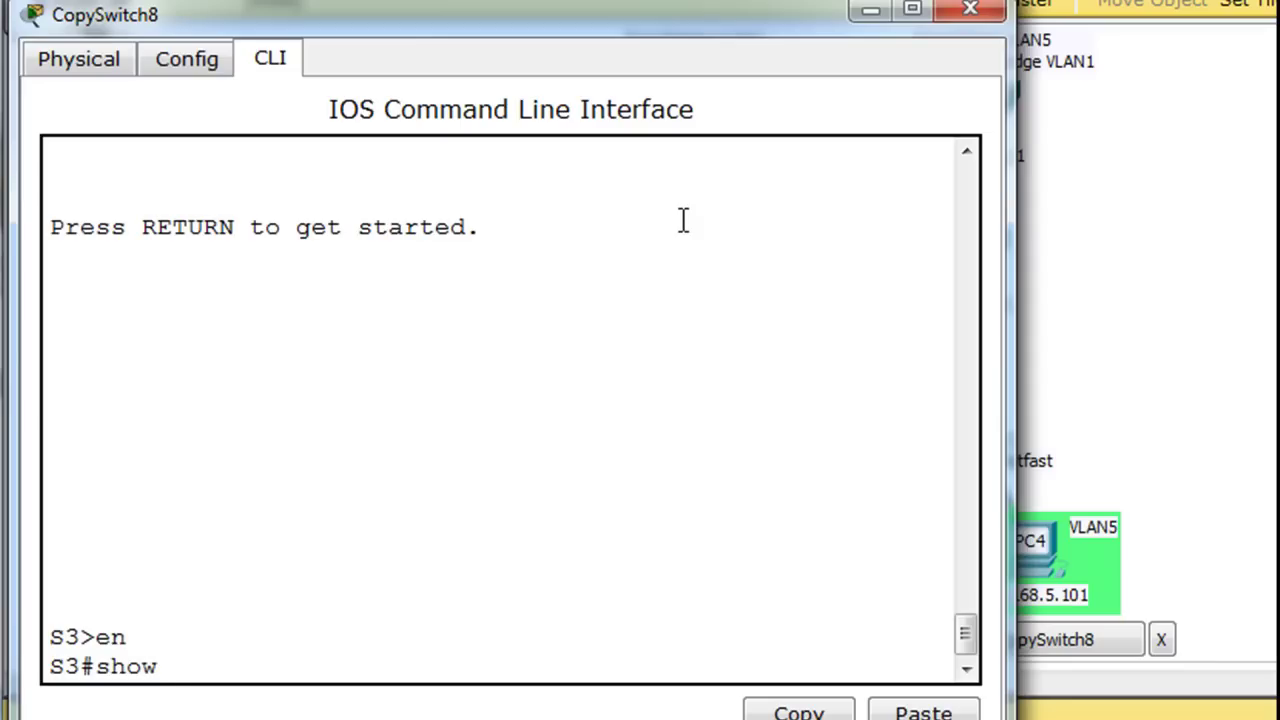
text(show ap)
key(BackSpace)
key(BackSpace)
text(pan)
key(Return)
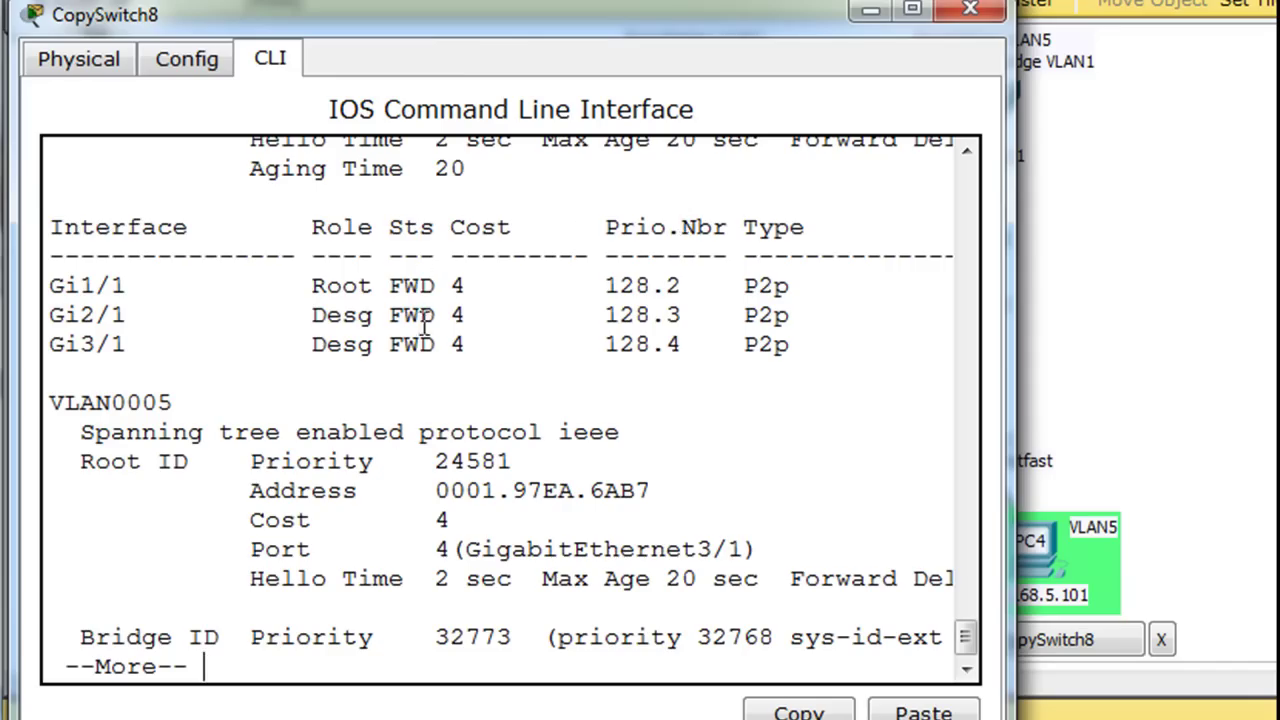
Step: Highlight Gi1/1 as VLAN1 root port, page to VLAN5's Gi3/1 root port, then minimize
drag(300, 280, 392, 290)
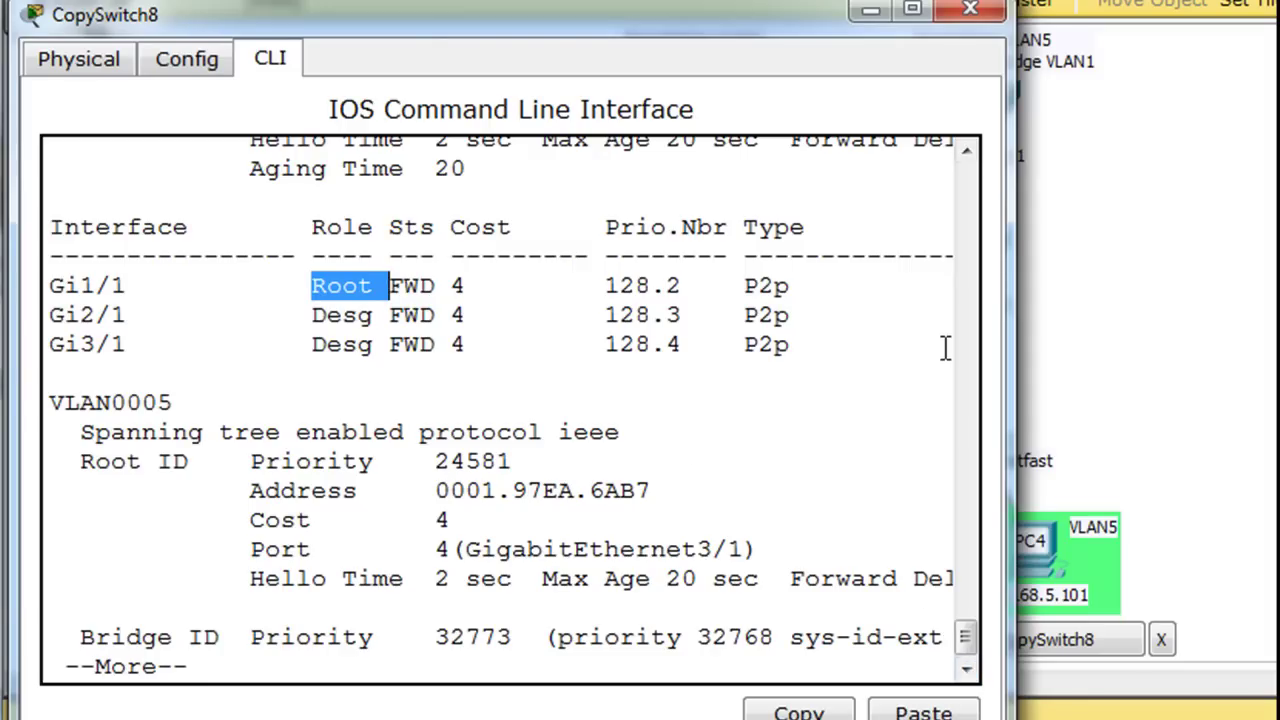
key(space)
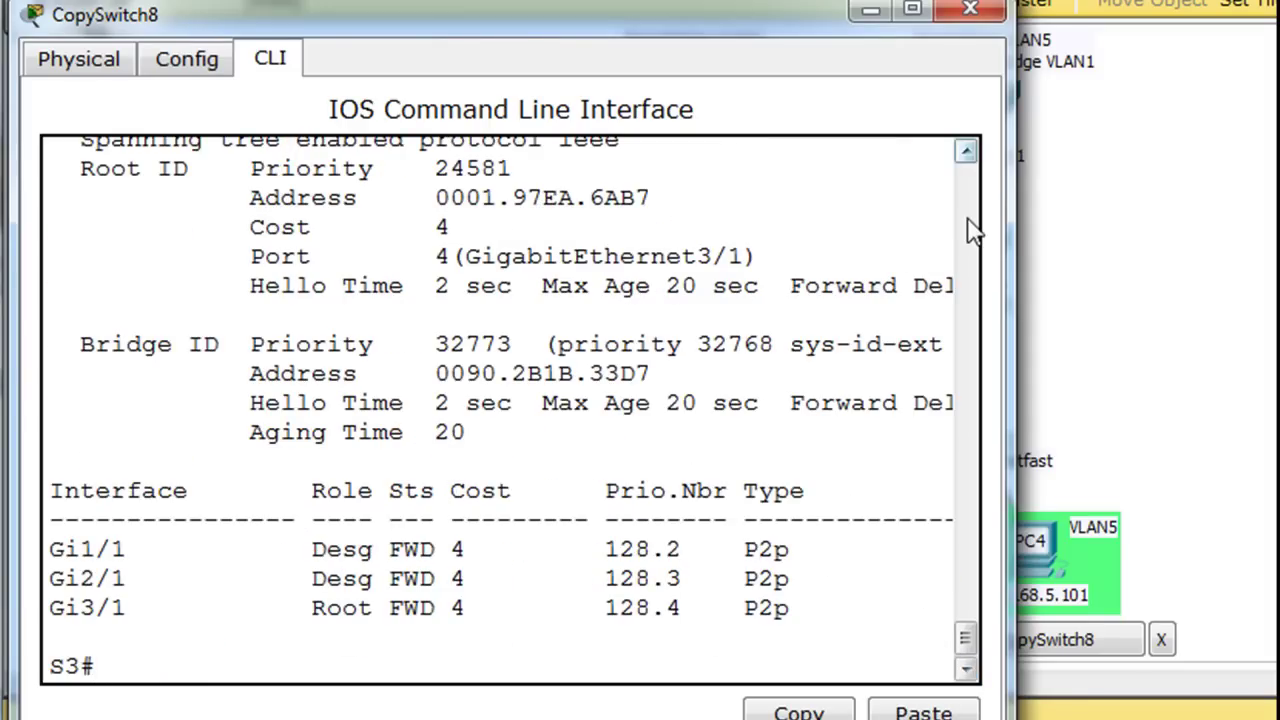
click(967, 152)
click(967, 152)
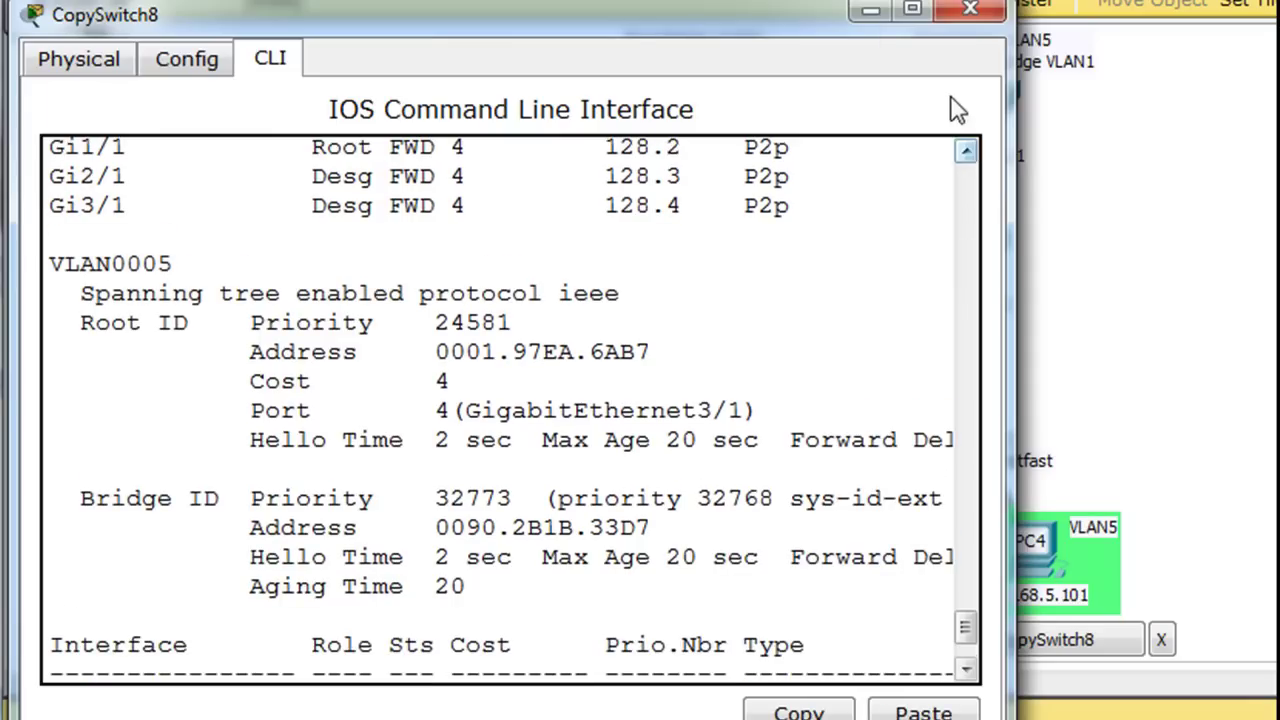
click(872, 10)
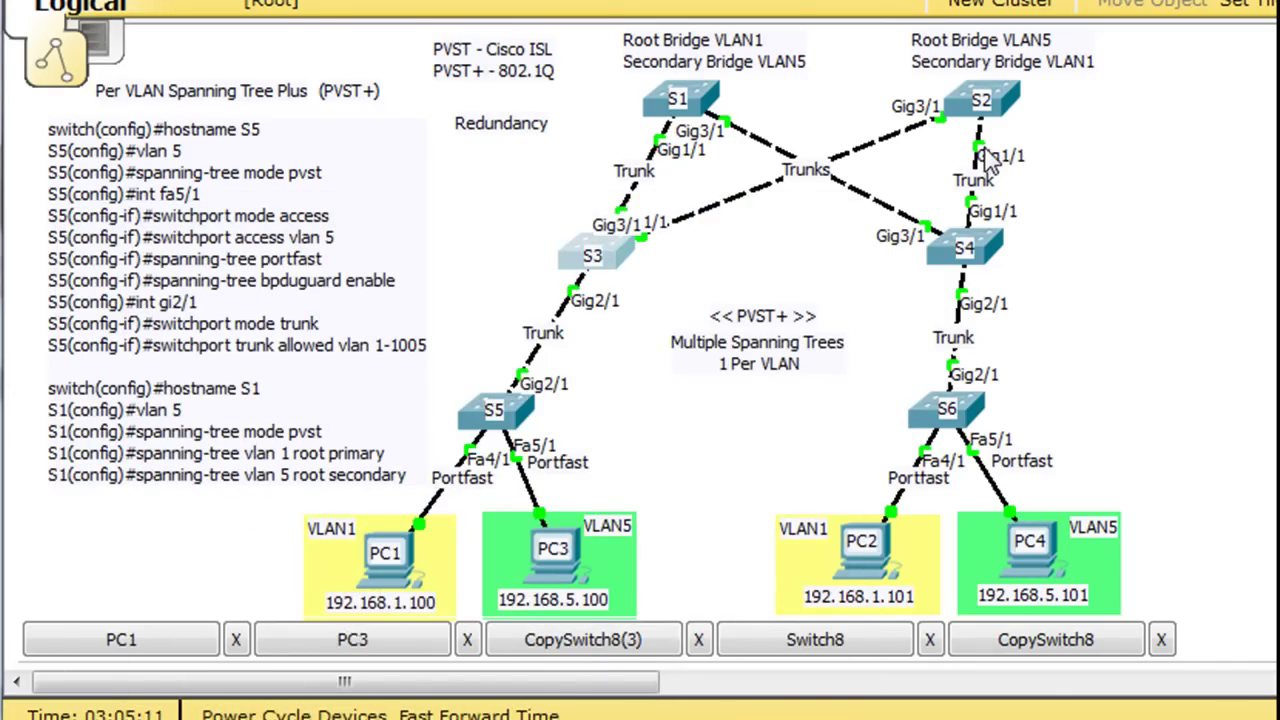
mouse_move(965, 440)
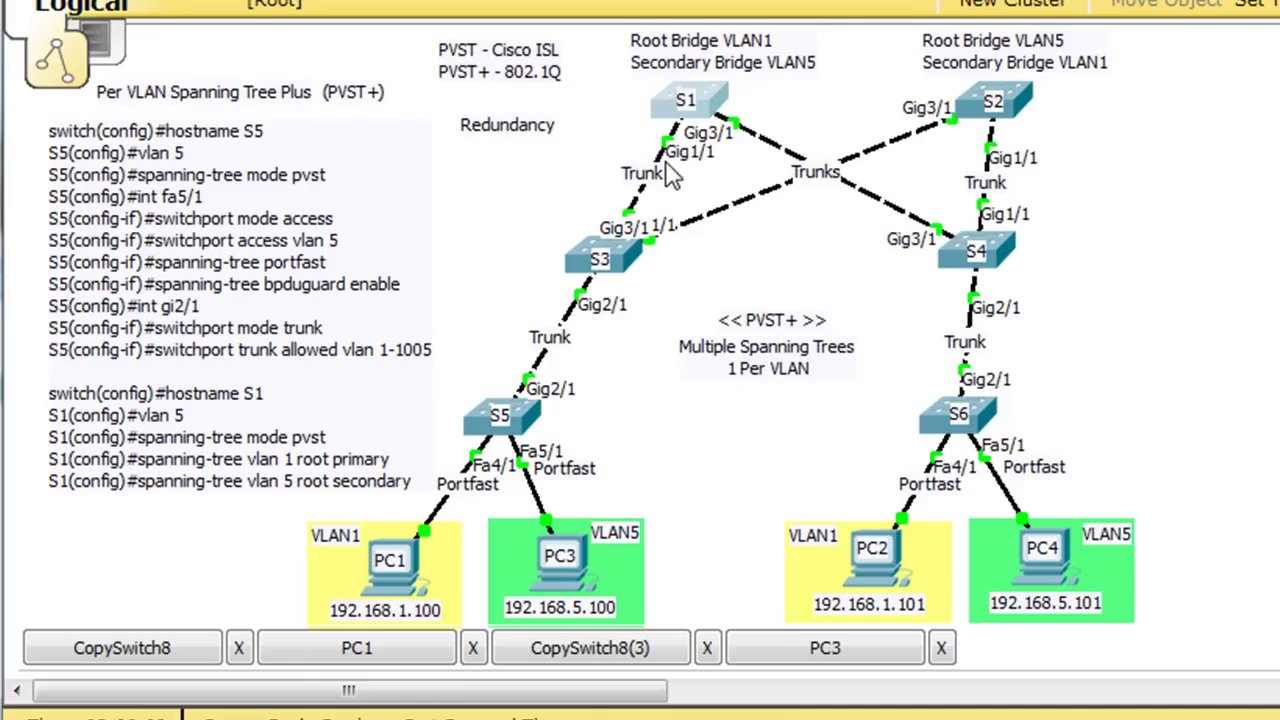
Step: In S1's console, highlight the dot1q trunking encapsulation in the Gi1/1 switchport output
click(722, 108)
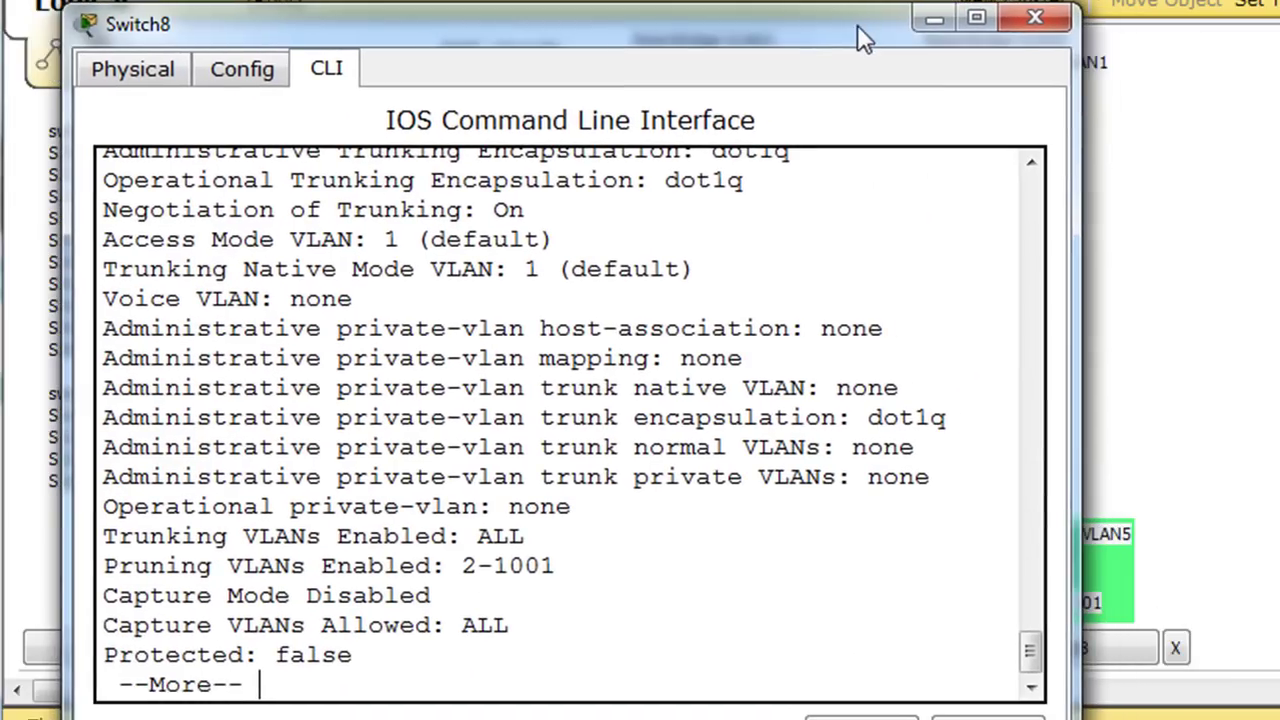
click(1031, 163)
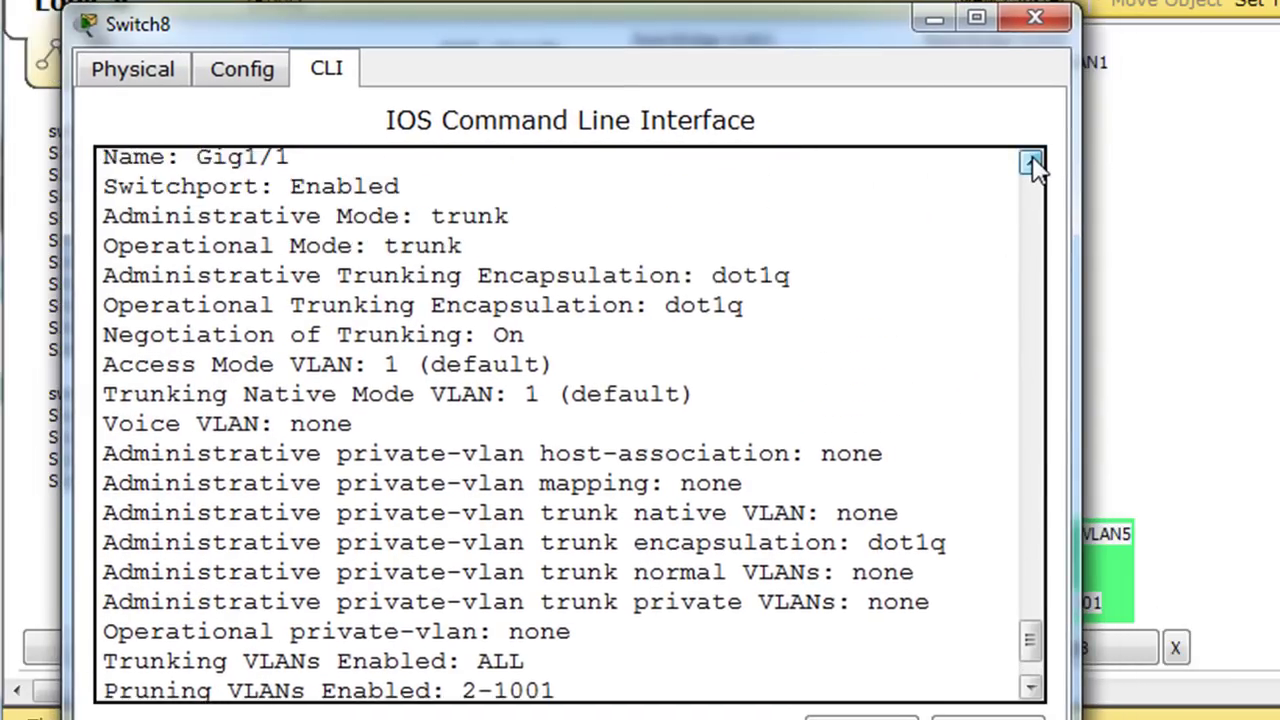
click(1031, 163)
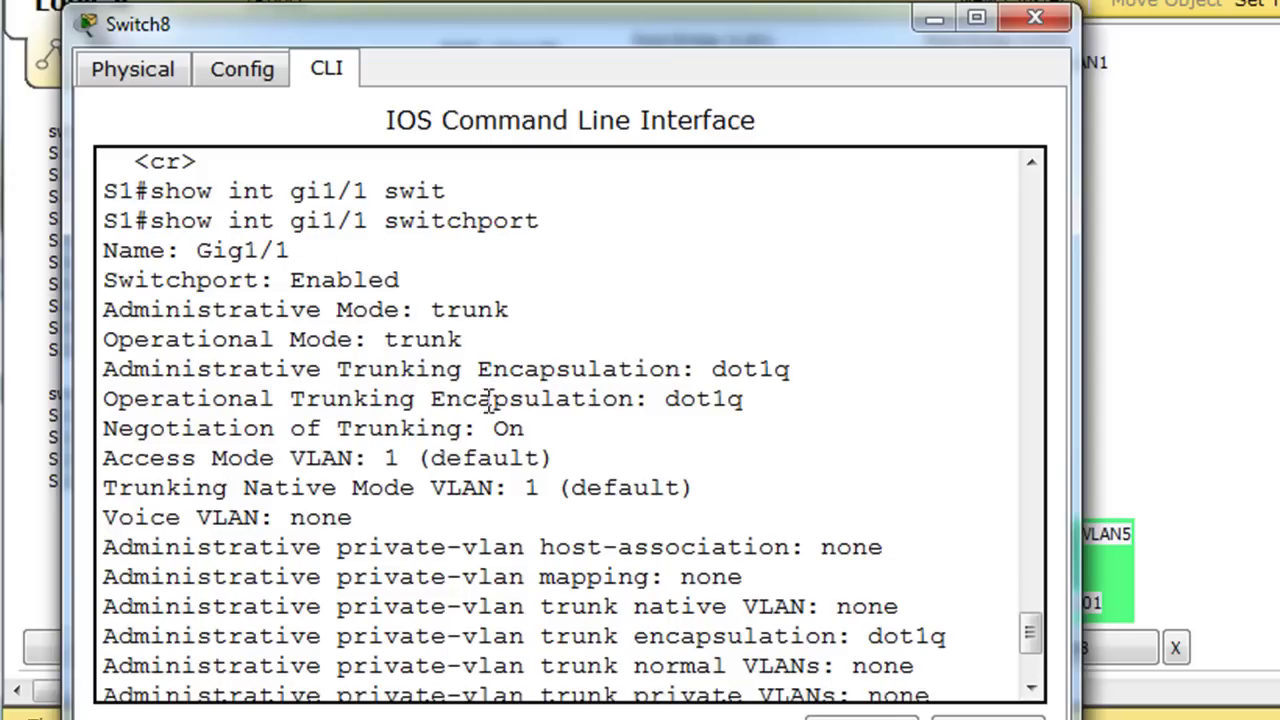
drag(714, 370, 815, 371)
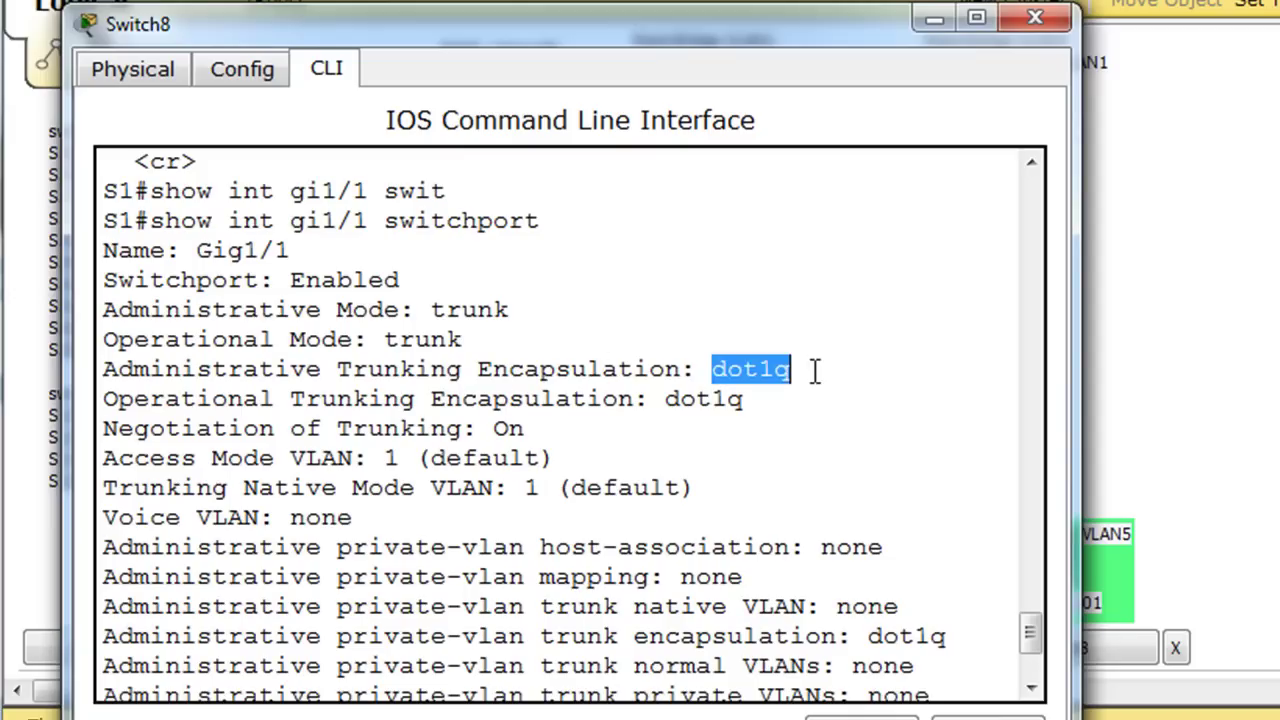
Step: Page through the rest of the Gi1/1 switchport output, then put S1's console away
click(1031, 688)
click(1031, 688)
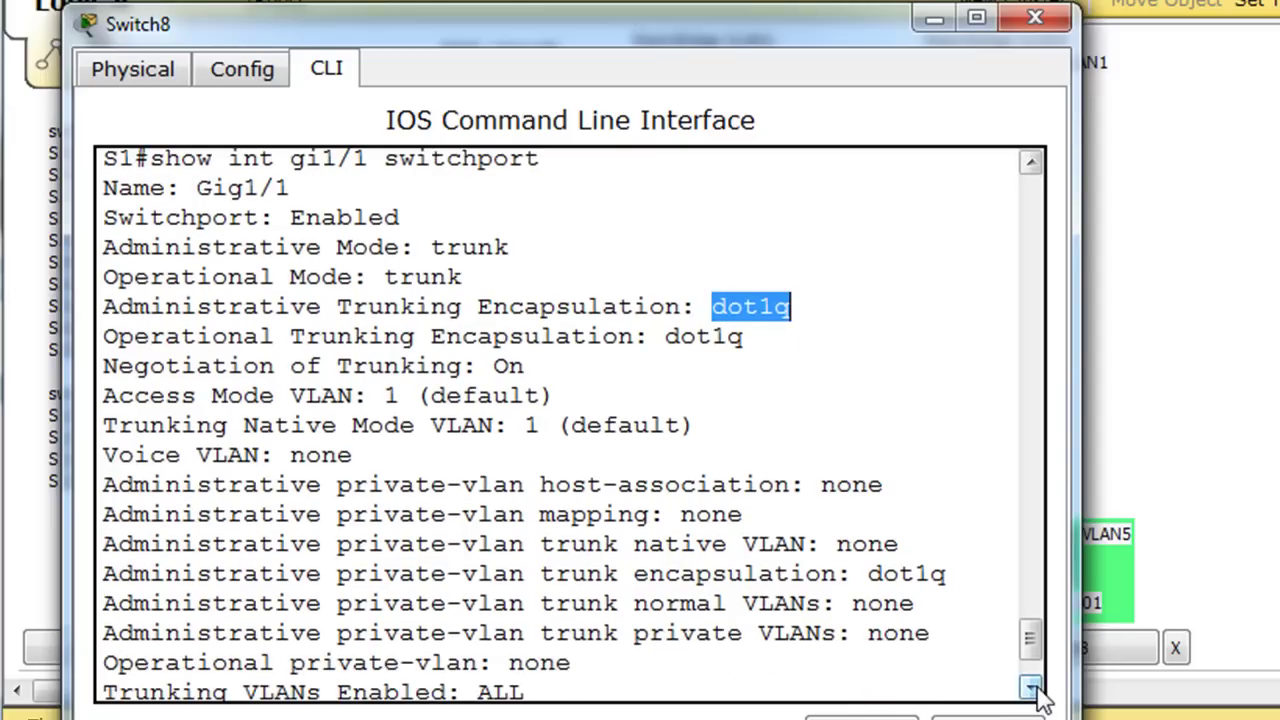
click(1031, 688)
click(1031, 688)
click(1031, 688)
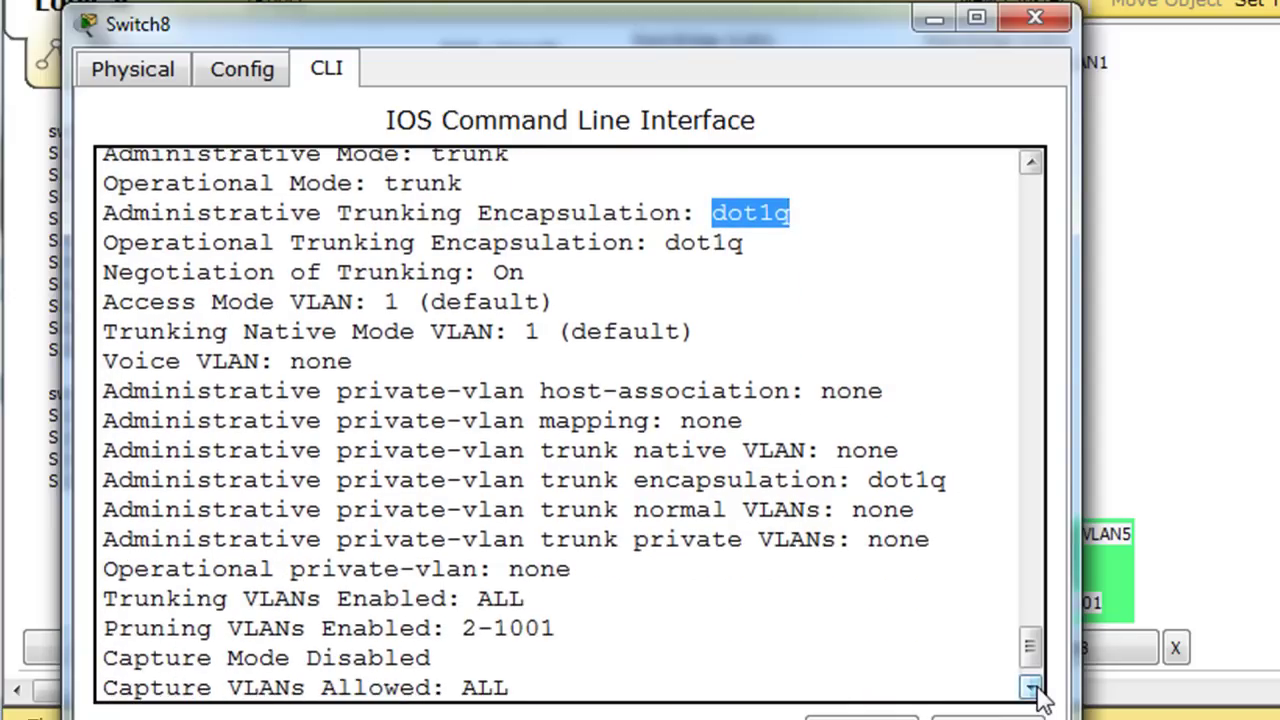
click(1031, 688)
click(1031, 688)
key(space)
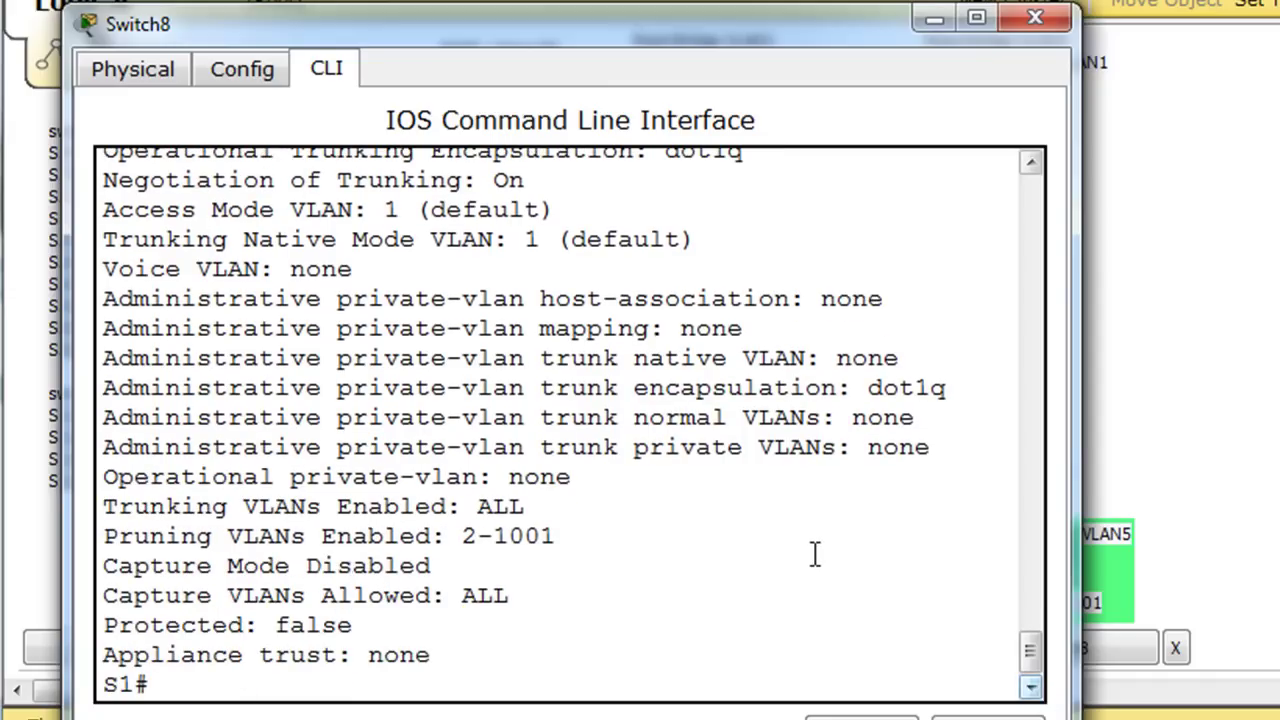
click(930, 17)
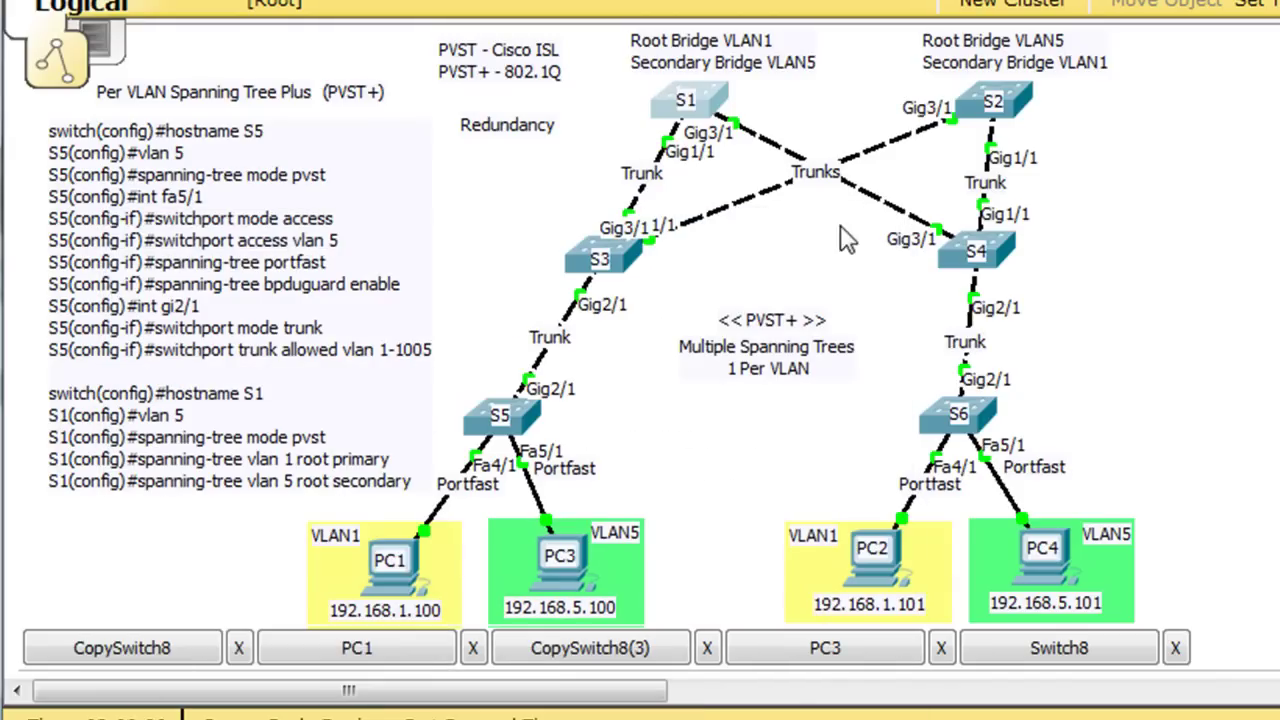